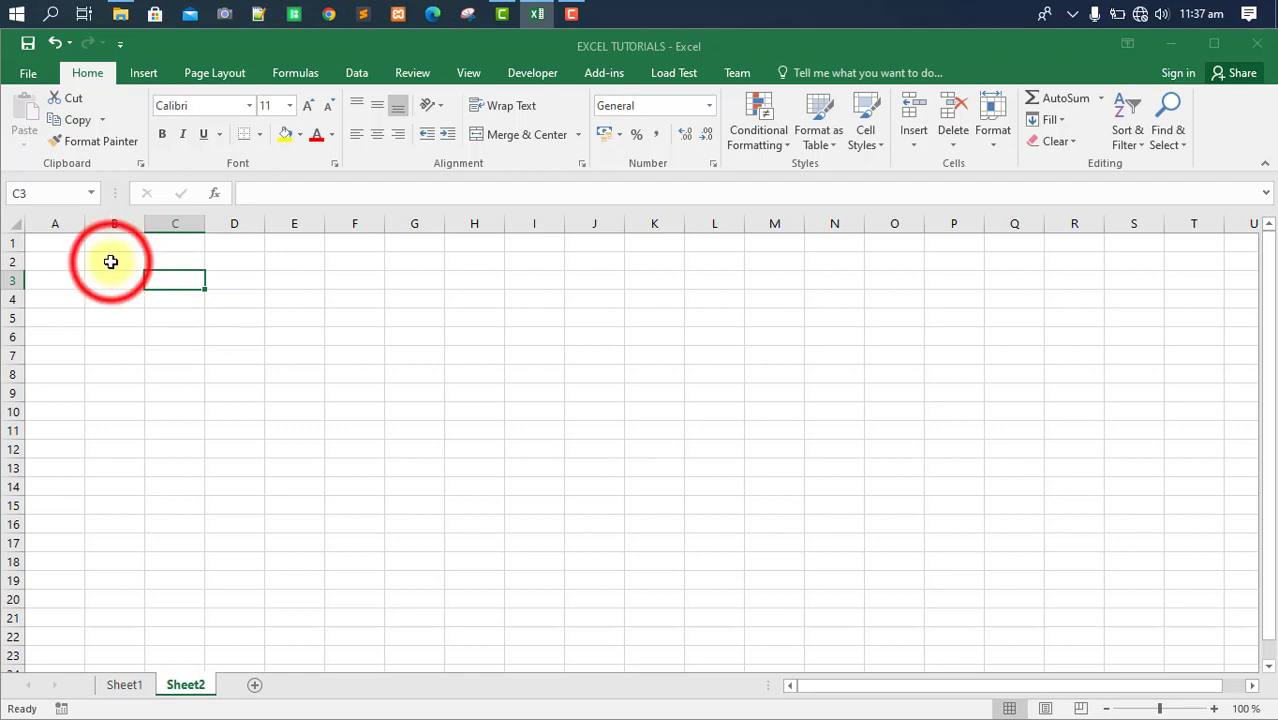
Select cell B2, followed by the whole of column C
click(111, 261)
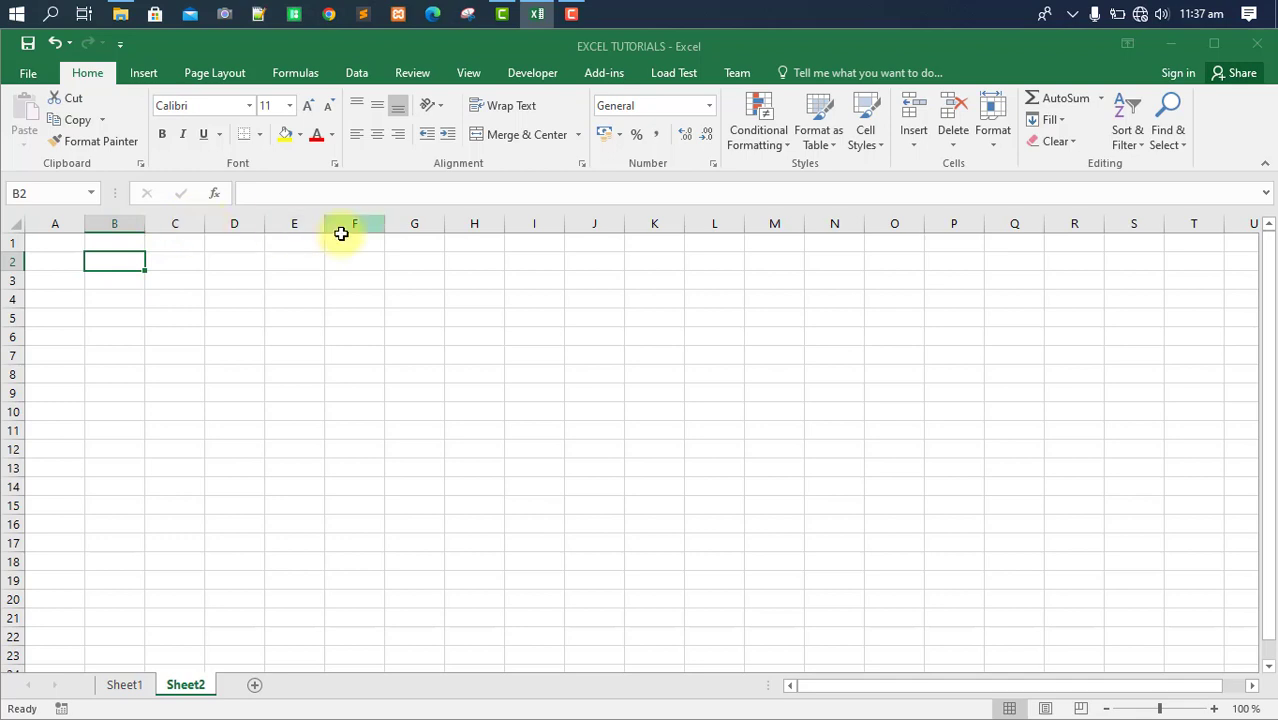
click(186, 227)
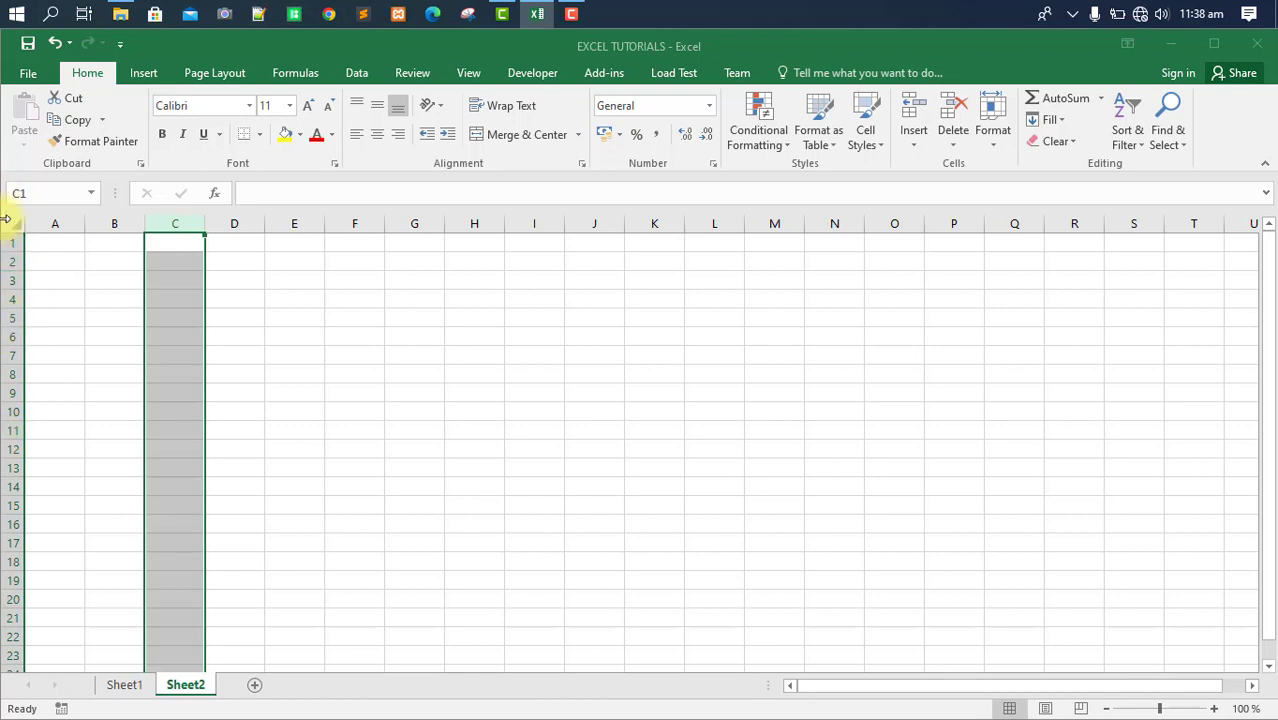
Select the whole of row 5
click(14, 322)
click(14, 322)
click(14, 322)
click(40, 317)
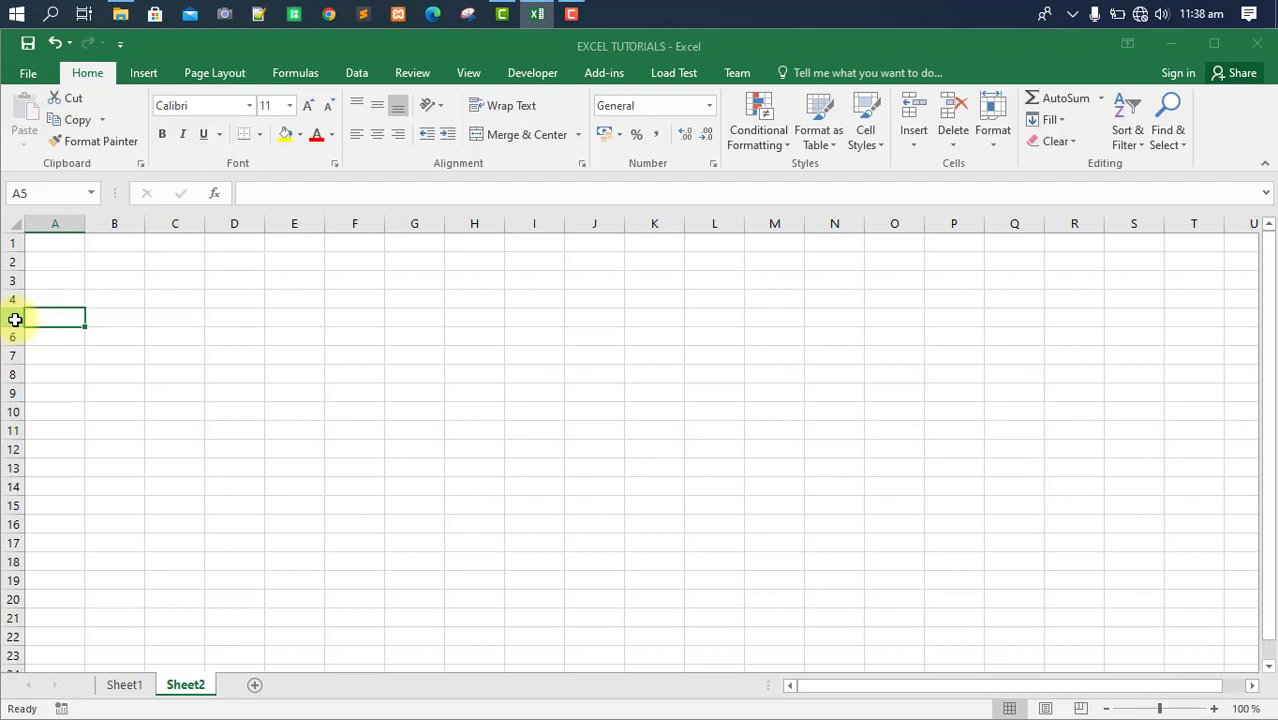
click(15, 319)
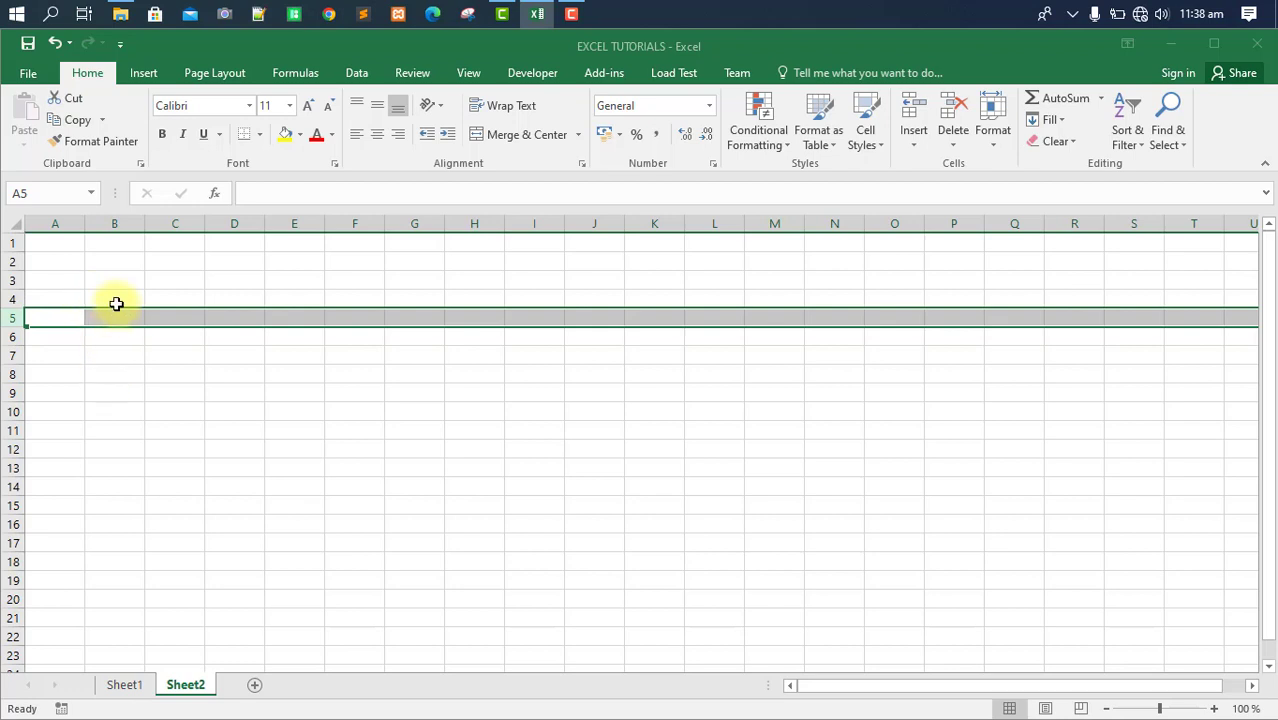
Select the cell range B2:E6, followed by the range extending from G7 back to A3
click(103, 259)
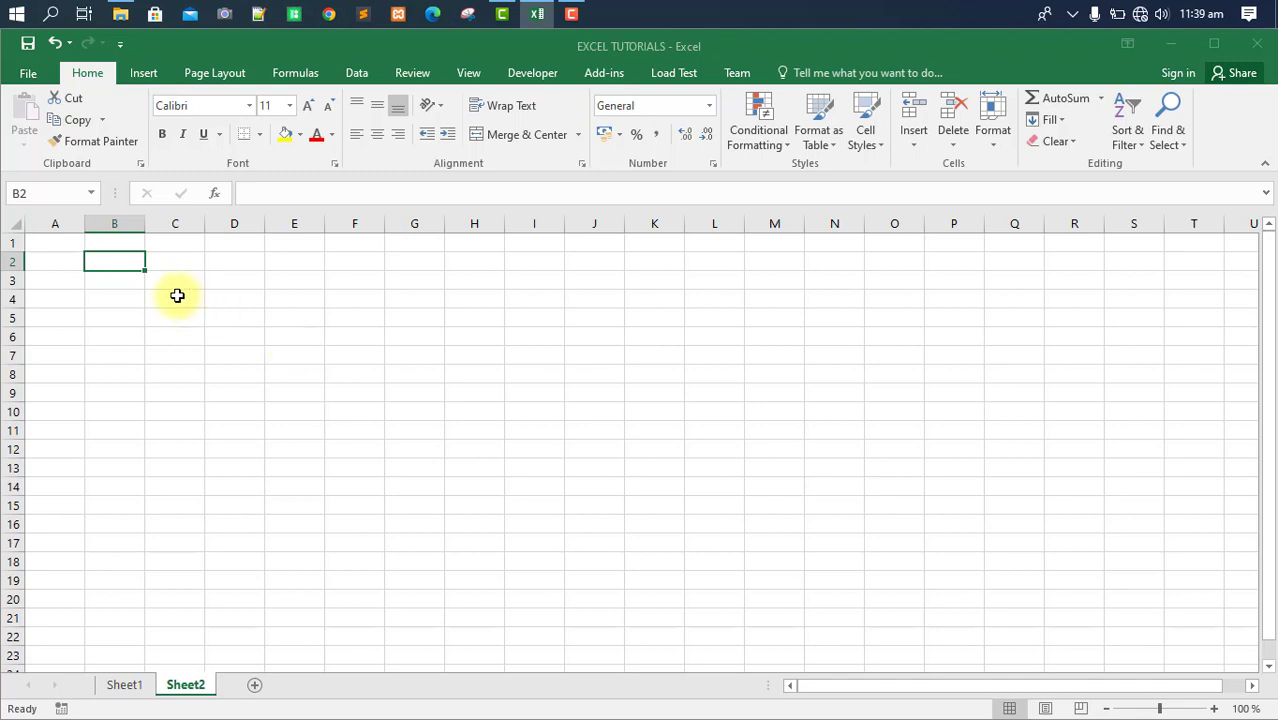
click(117, 261)
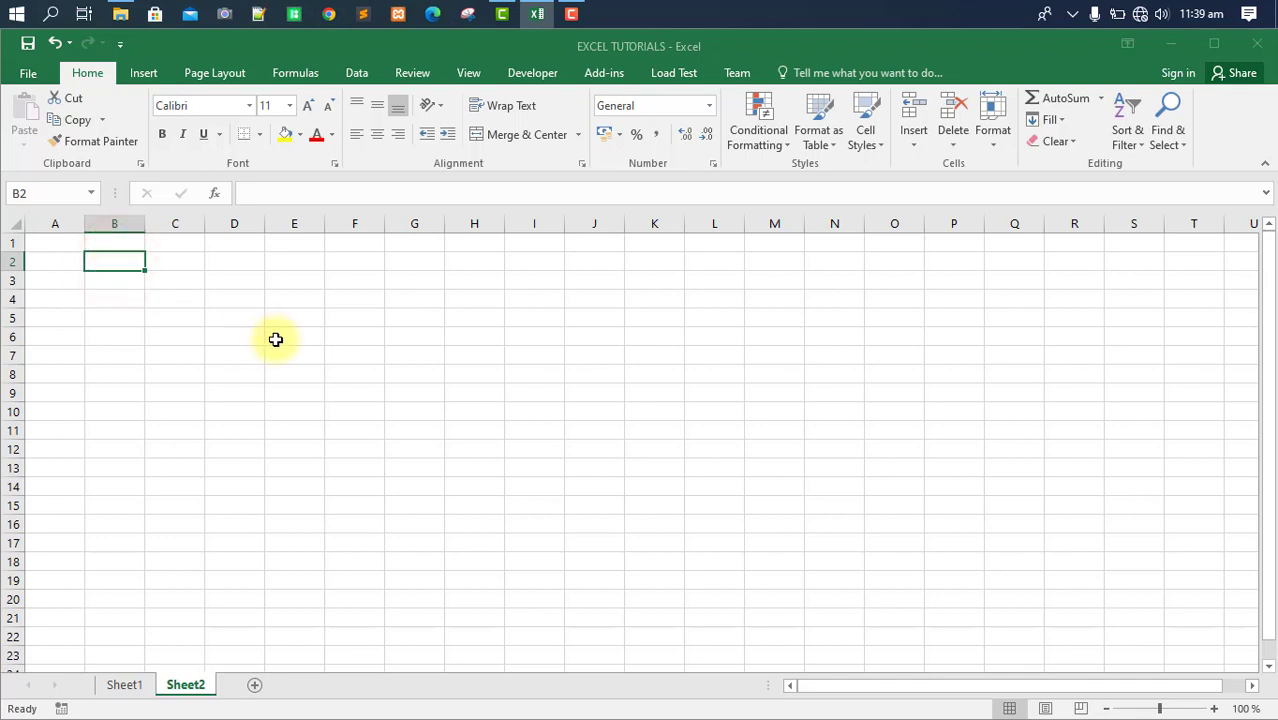
mouse_move(276, 341)
mouse_down()
mouse_move(311, 350)
mouse_move(308, 337)
mouse_up()
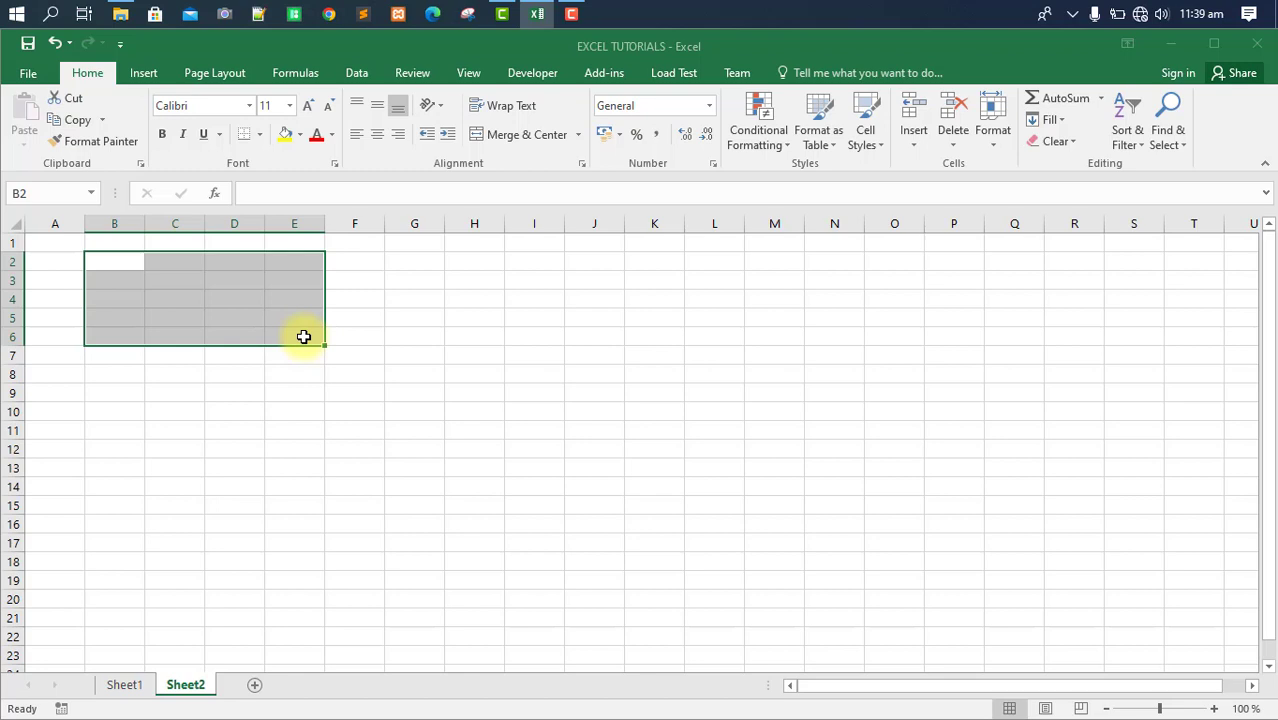
click(410, 357)
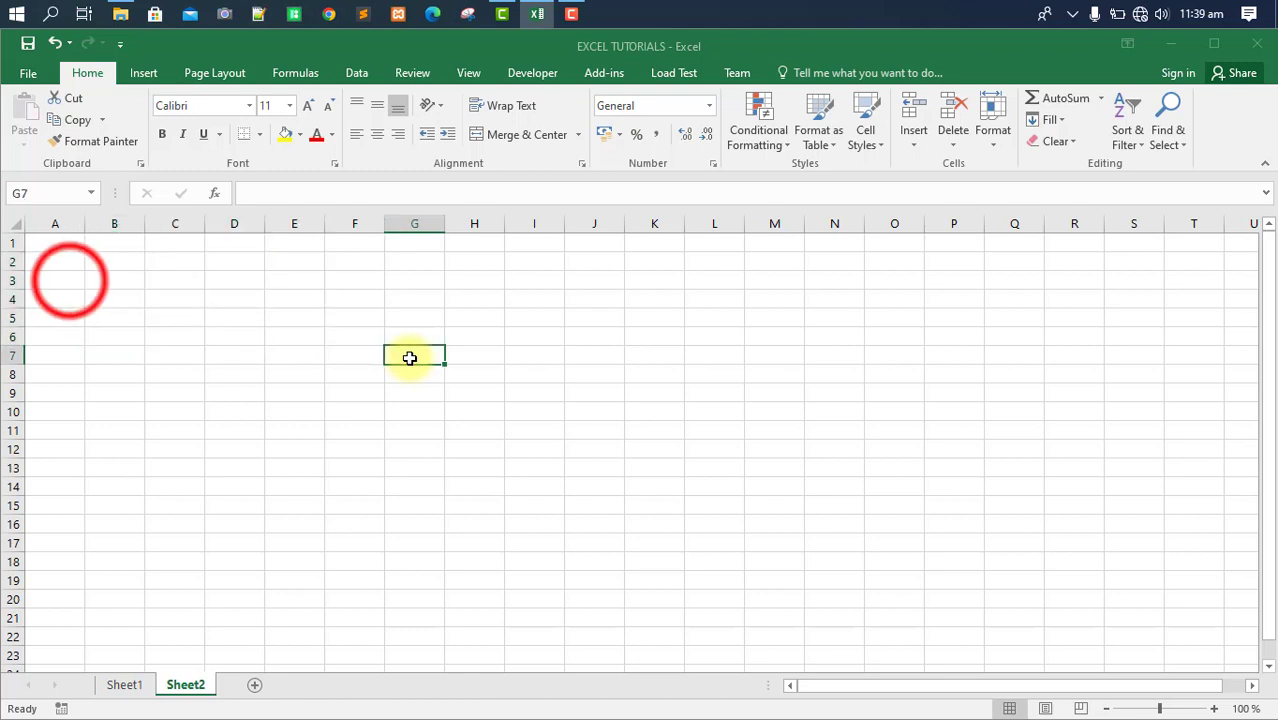
shift+click(110, 272)
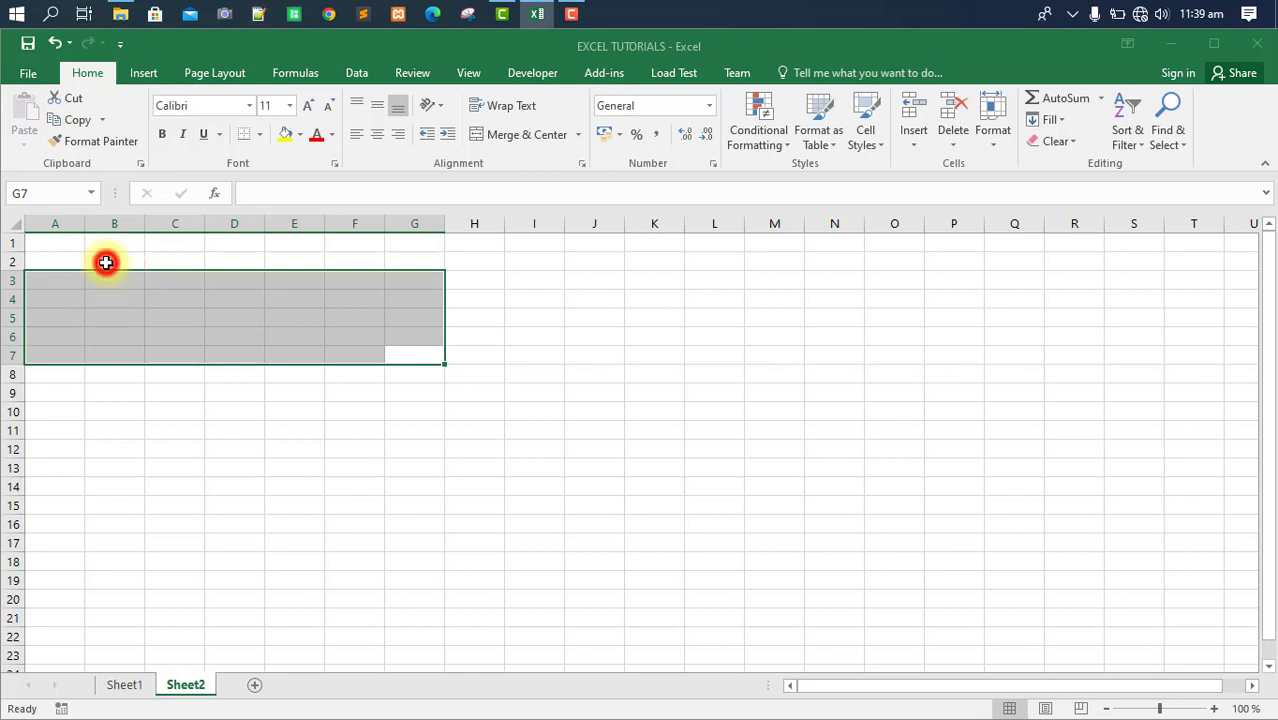
click(106, 262)
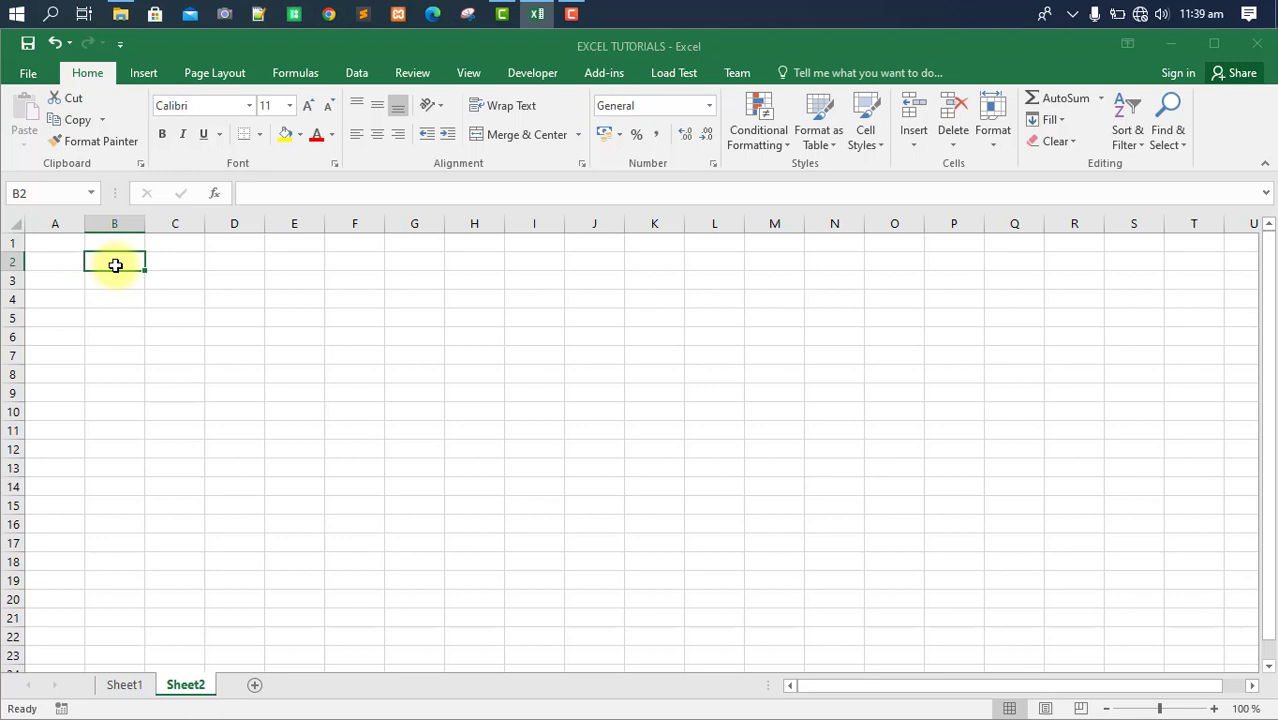
text(B)
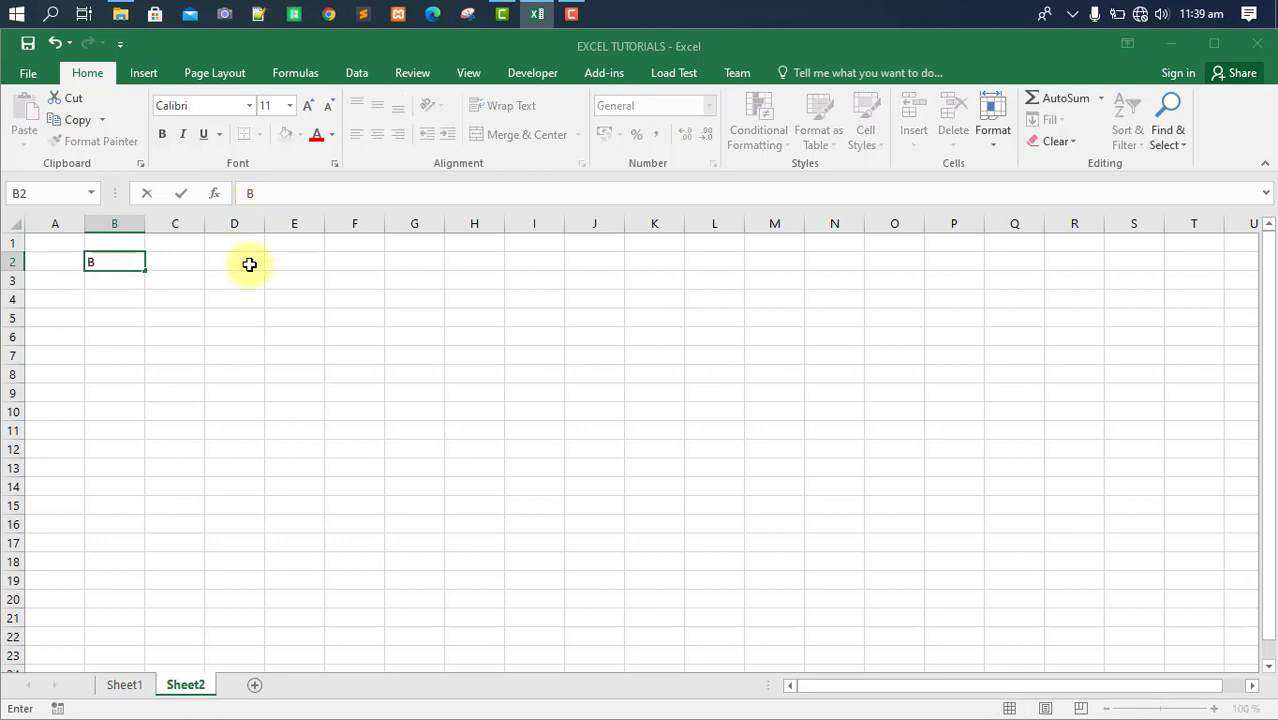
key(BackSpace)
text(+)
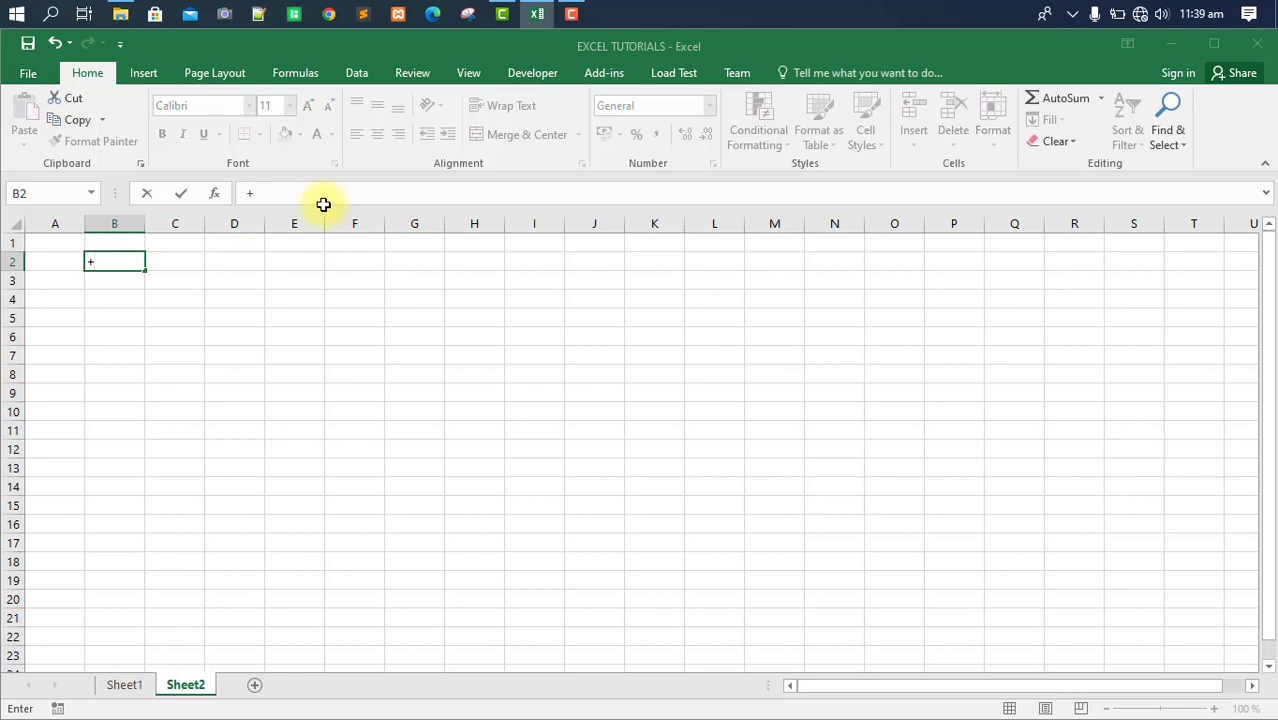
key(BackSpace)
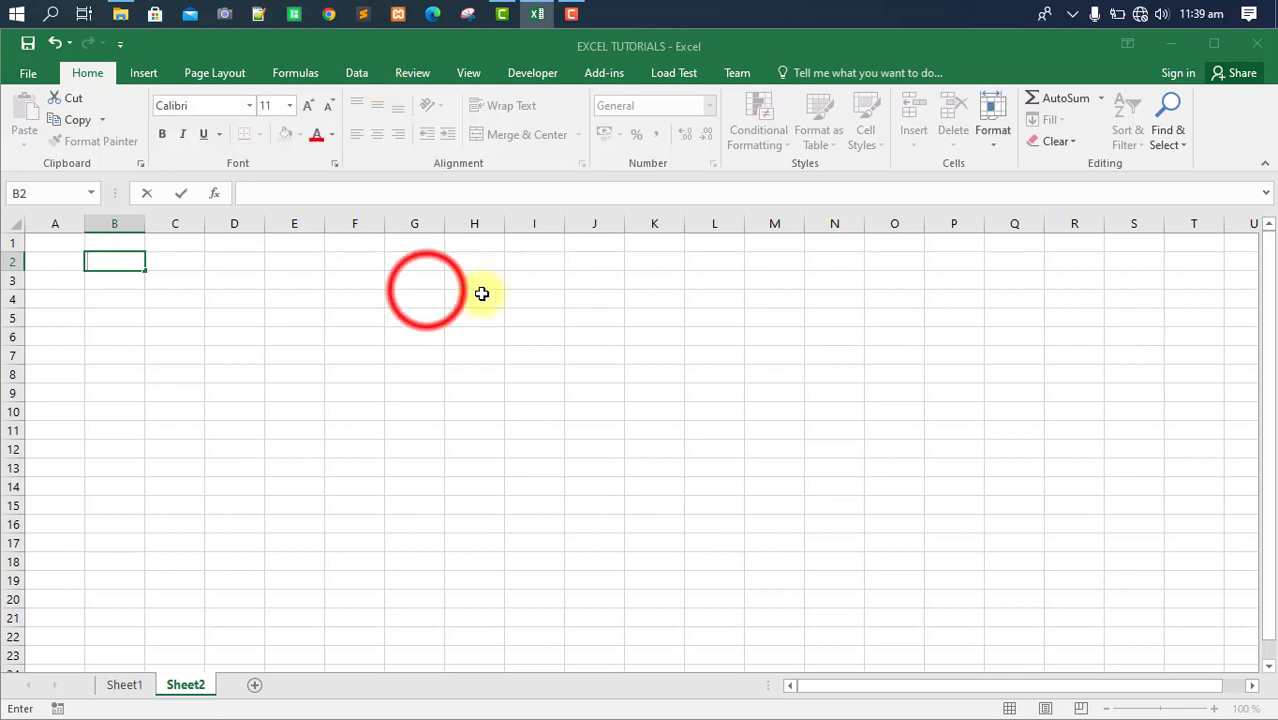
click(426, 289)
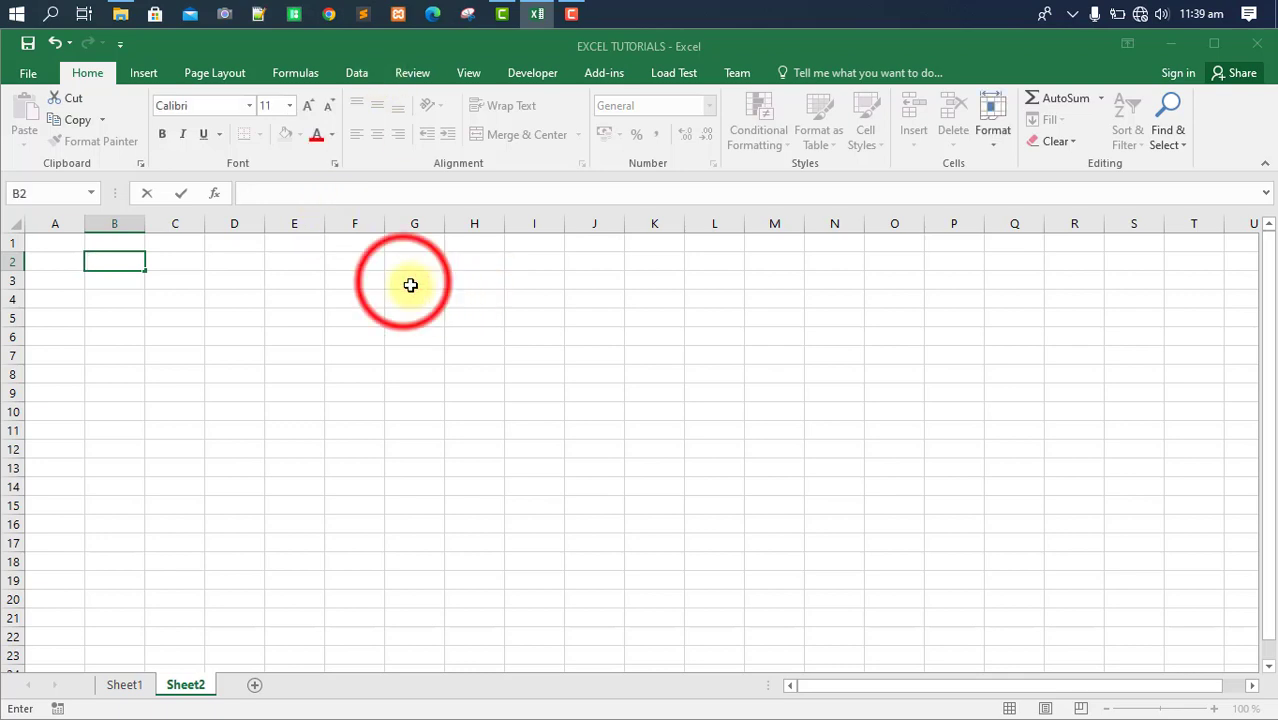
Enter the range reference formula =B2:E6 in cell G3
click(408, 283)
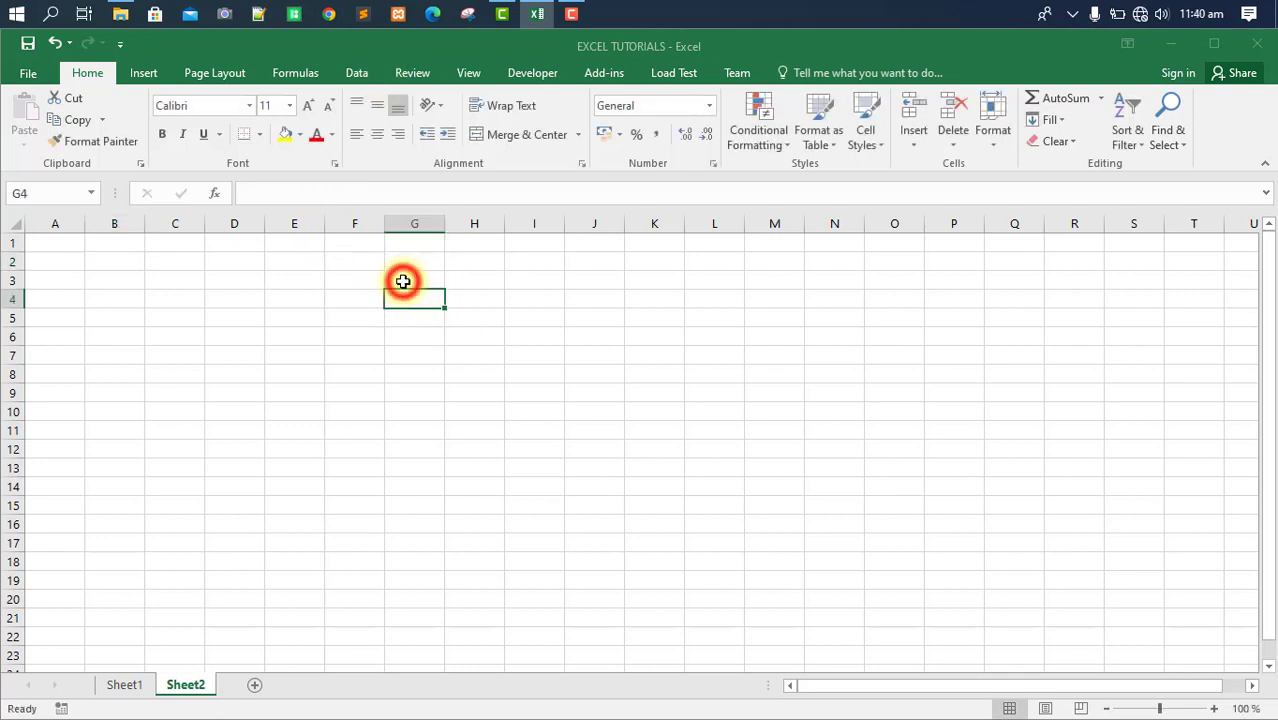
click(250, 192)
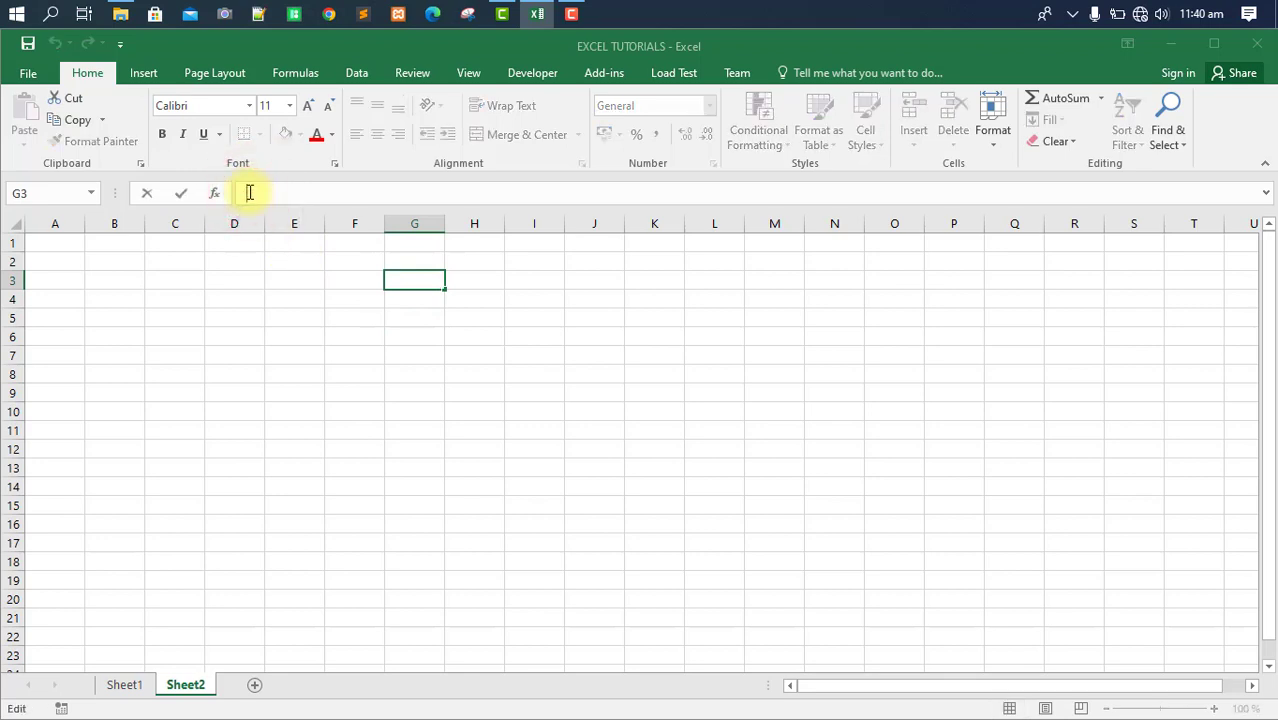
text(+)
key(BackSpace)
text(=)
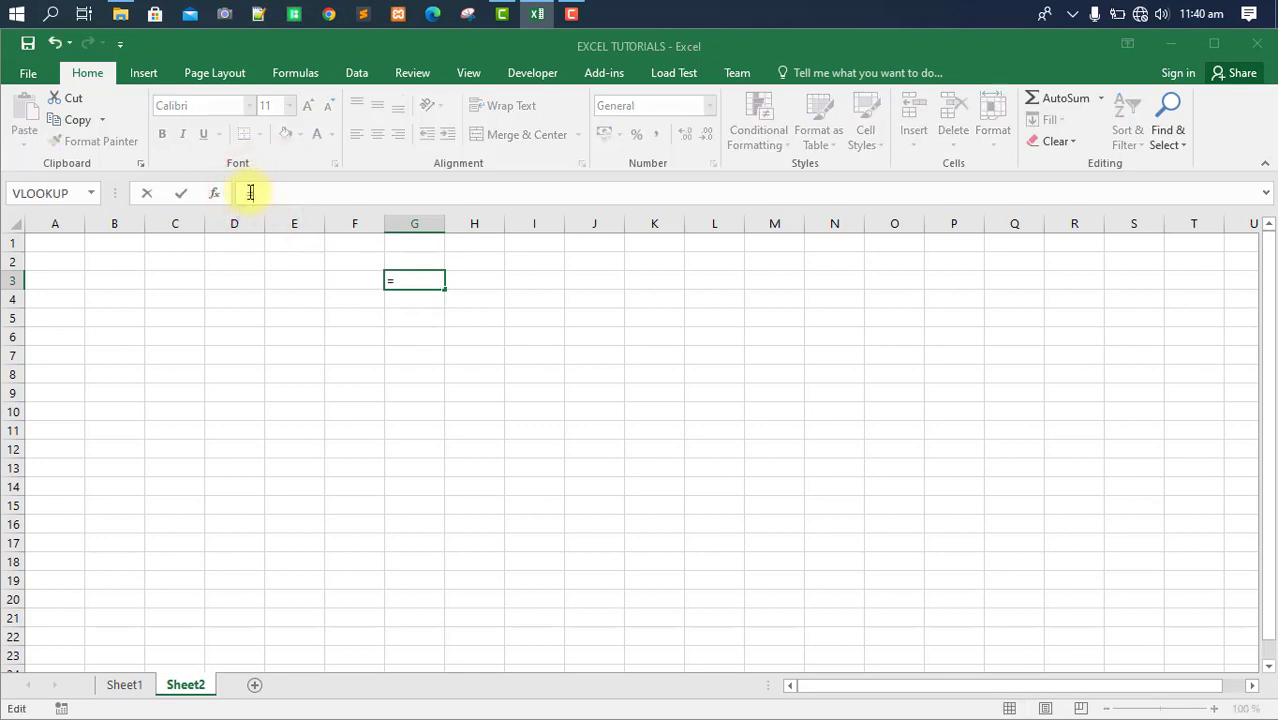
text(B)
text(2)
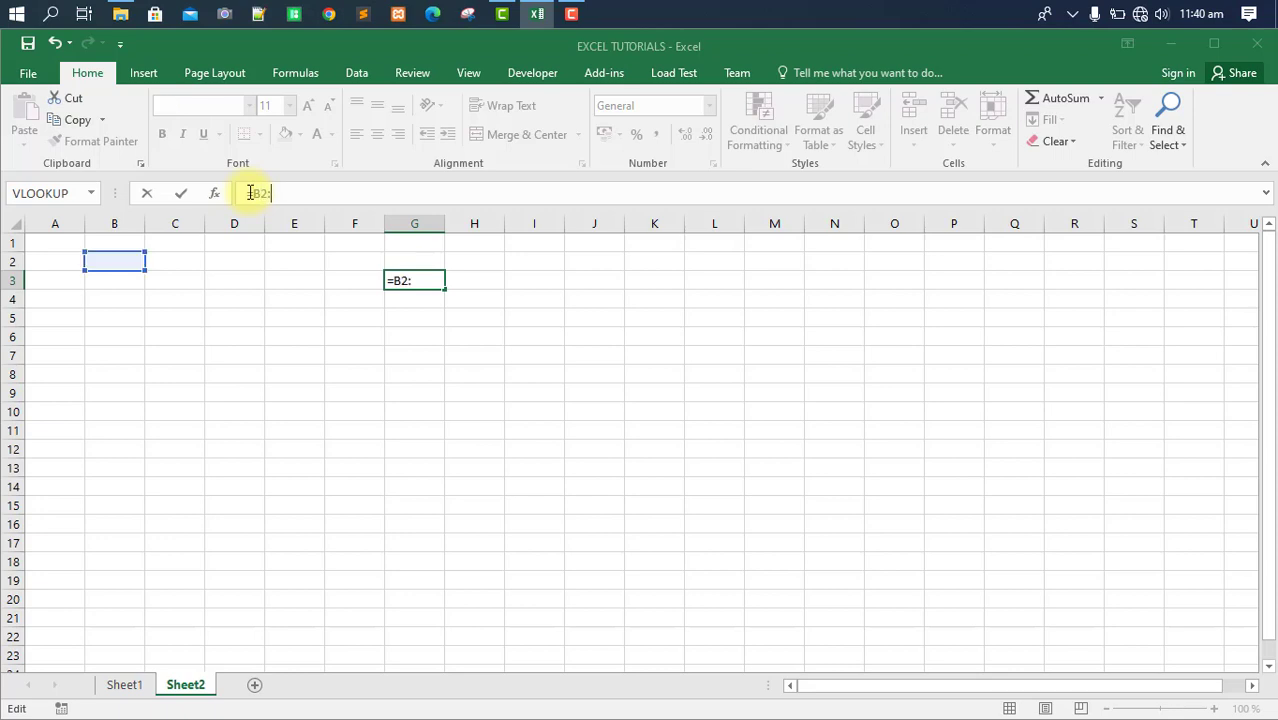
text(:E)
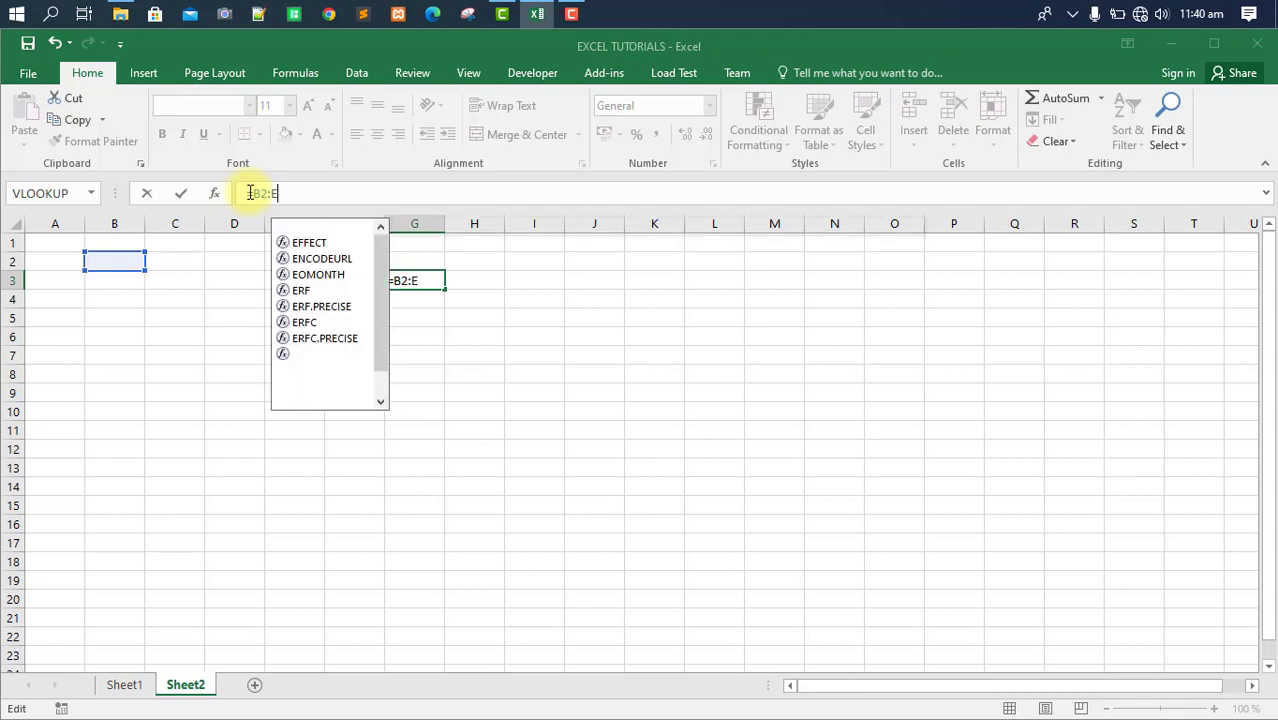
text(6)
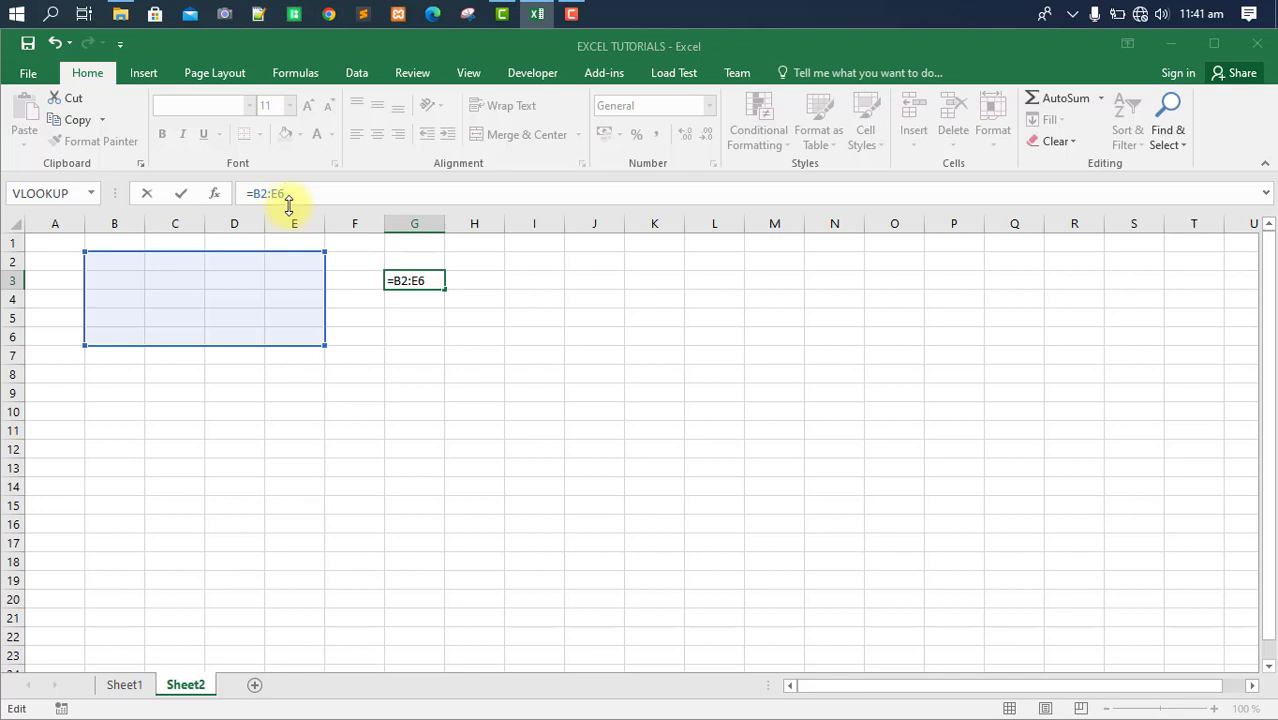
click(401, 338)
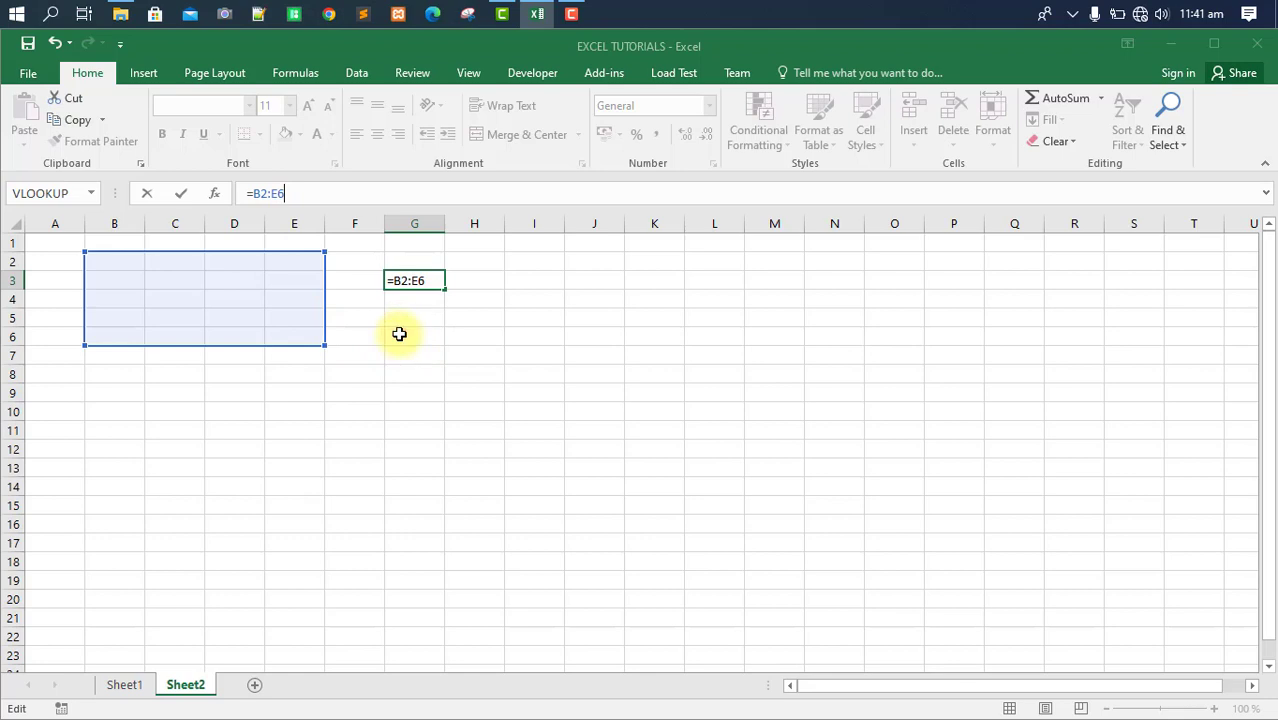
click(399, 334)
click(399, 334)
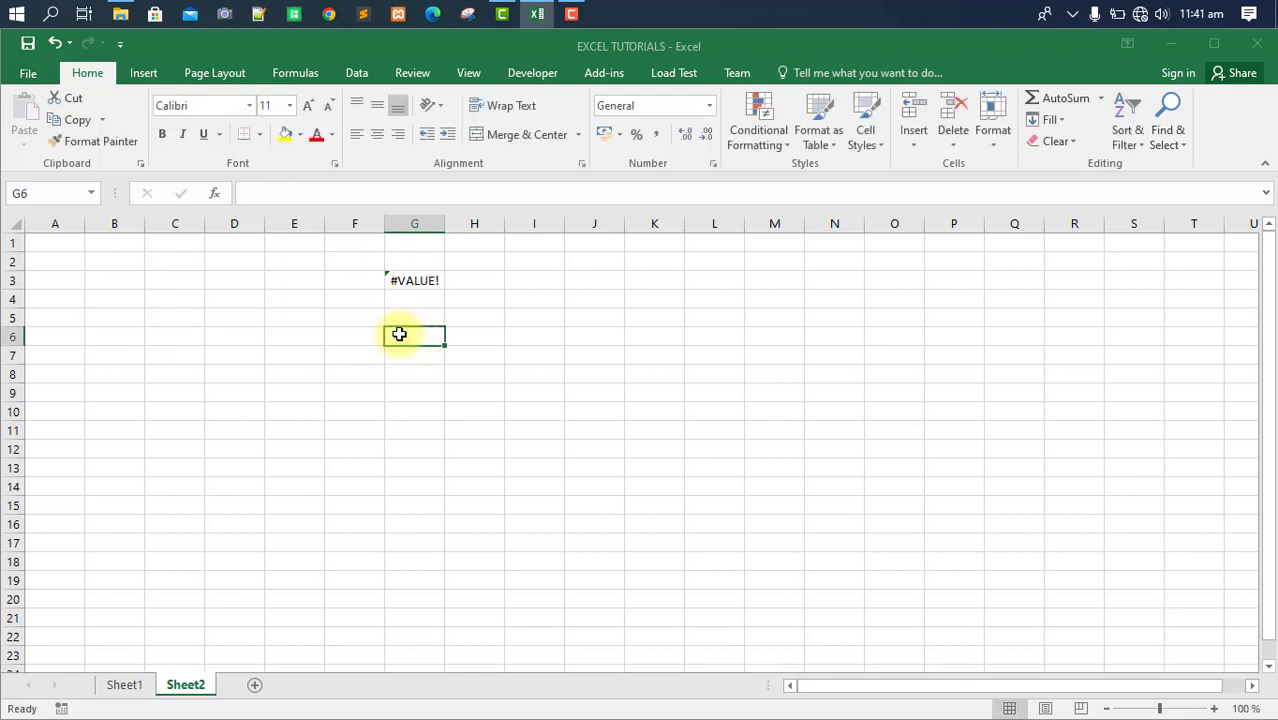
Clear the range reference formula from cell G3
double_click(429, 284)
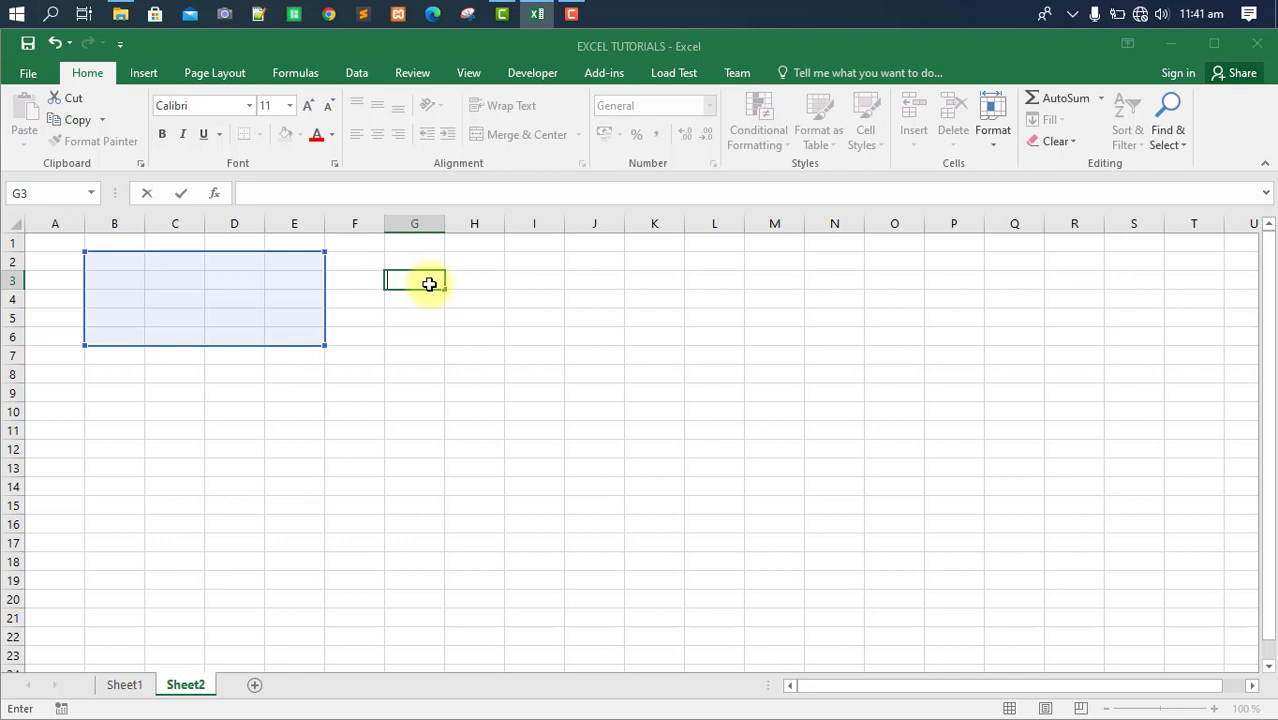
key(BackSpace)
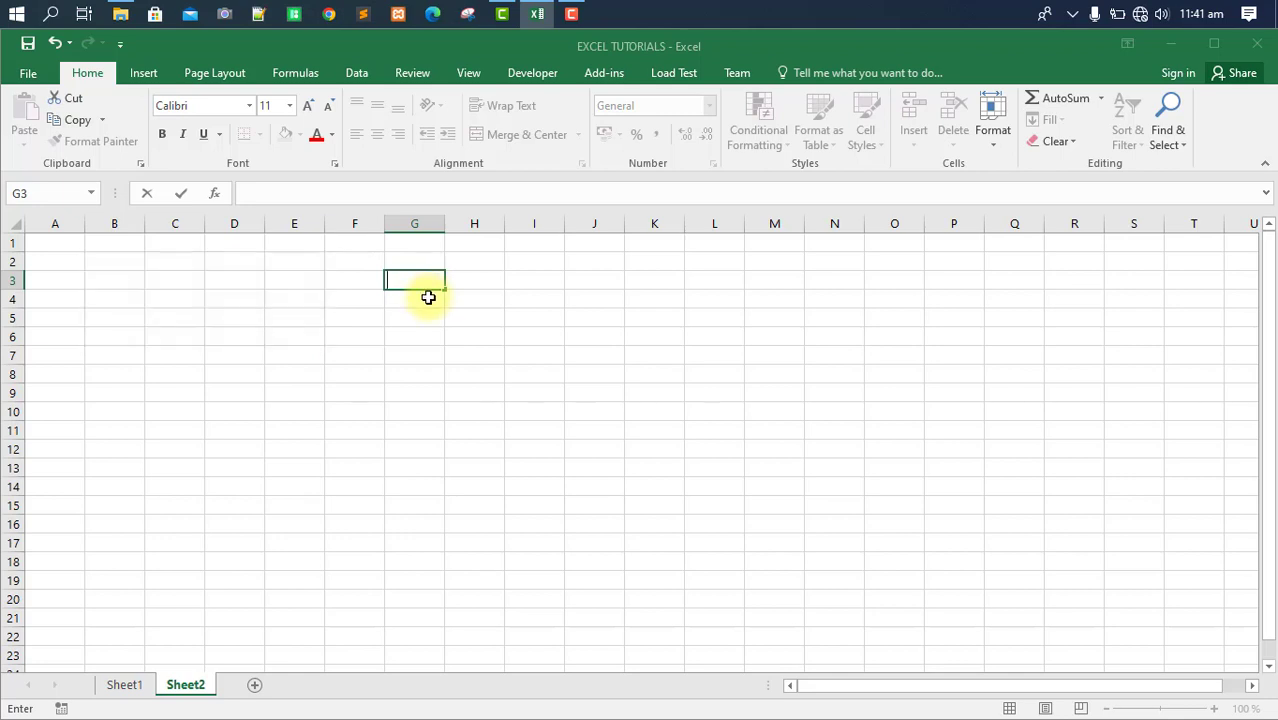
click(375, 349)
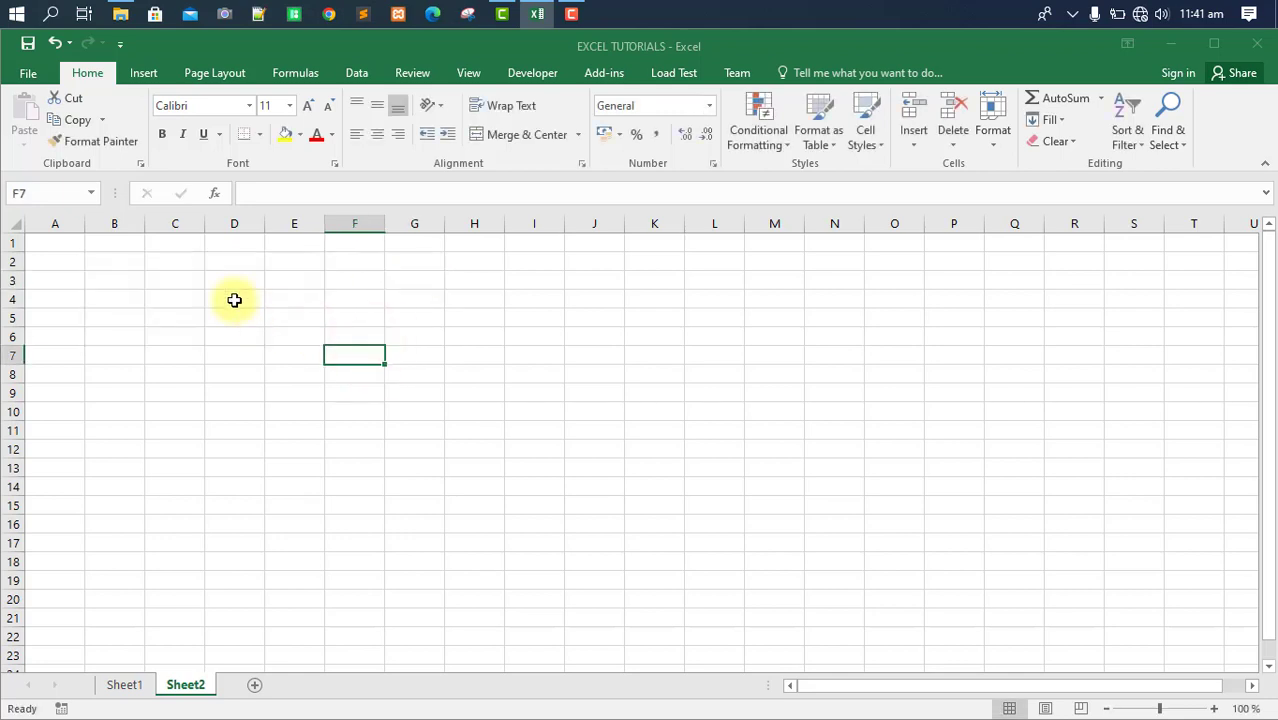
Select cell C5 together with the non-adjacent cell B2
click(119, 262)
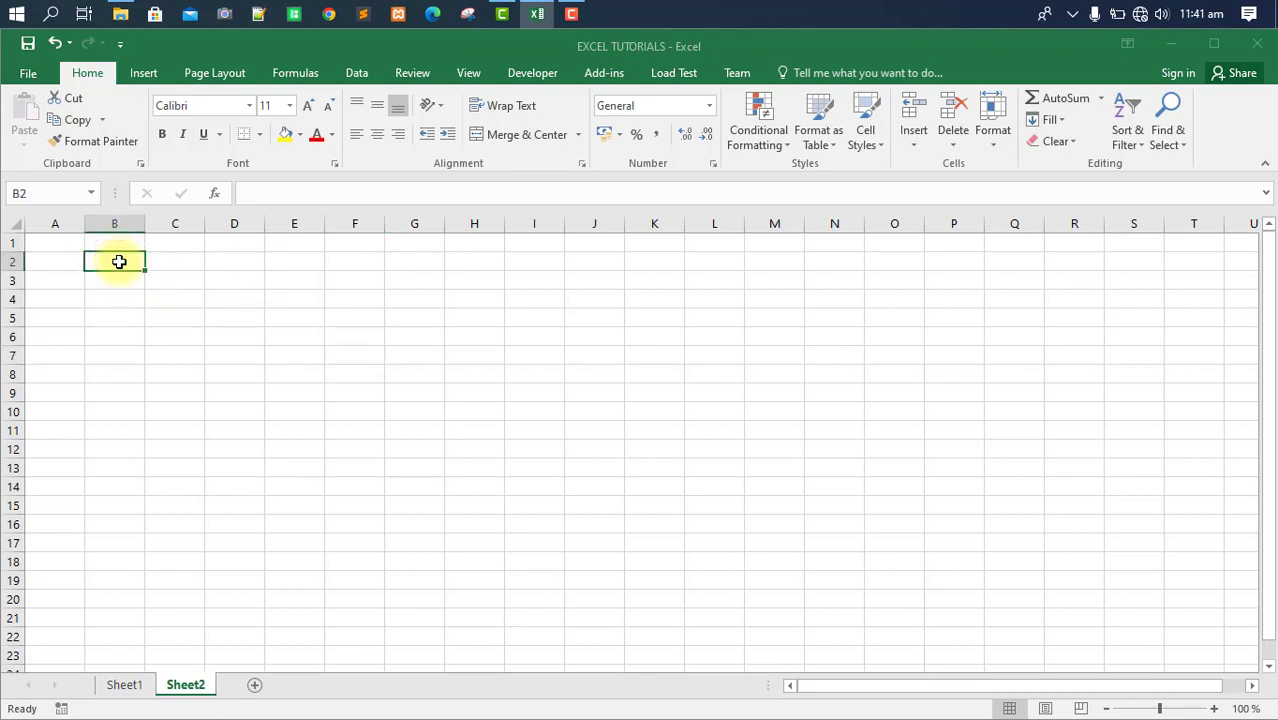
click(230, 264)
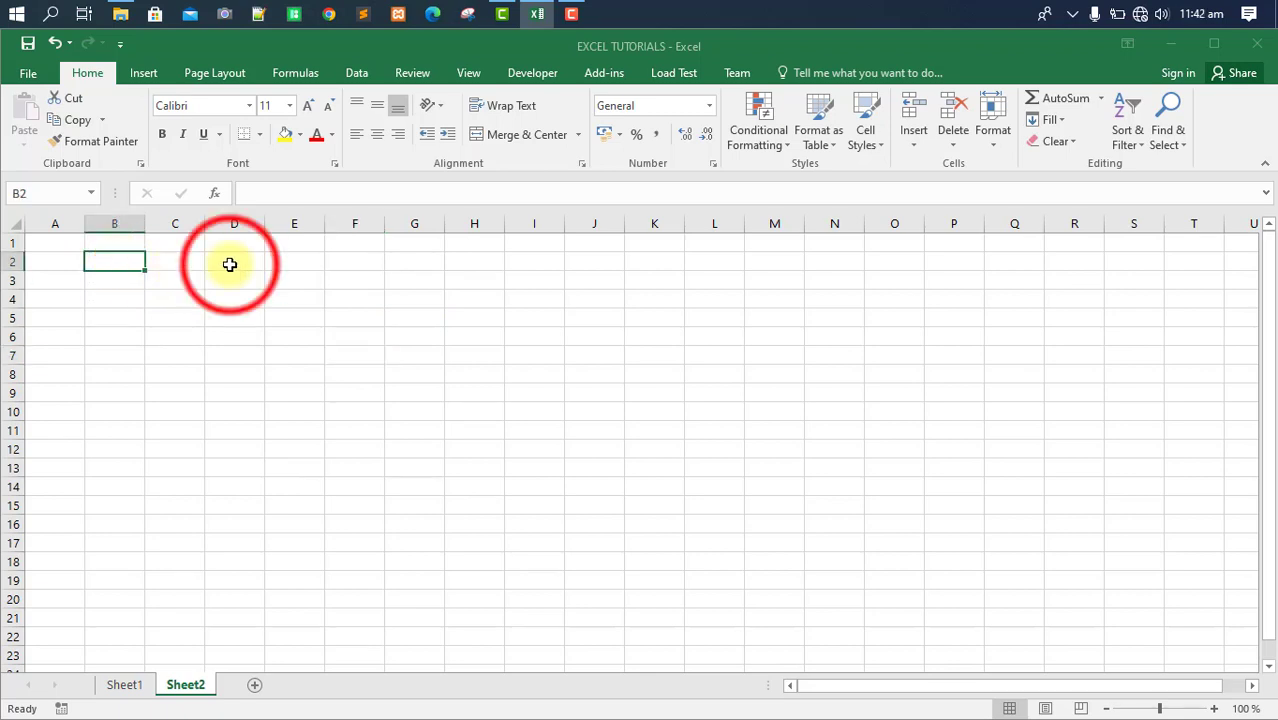
click(184, 321)
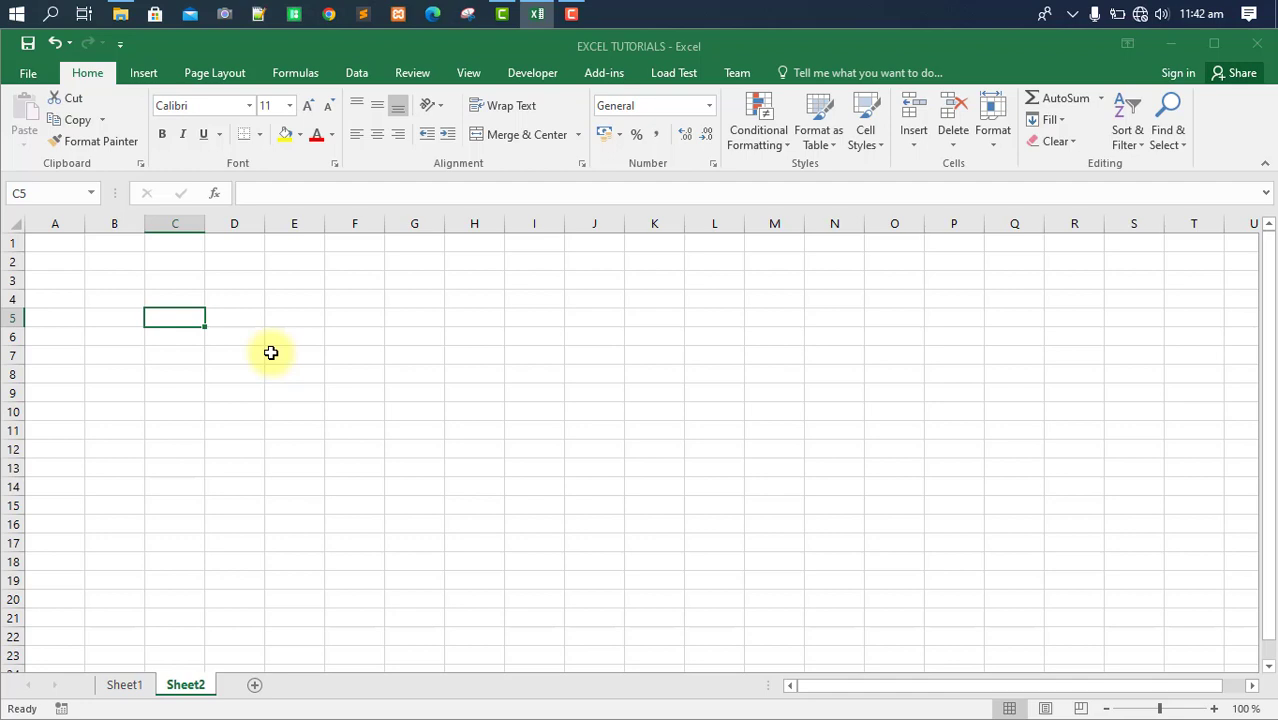
ctrl+click(106, 264)
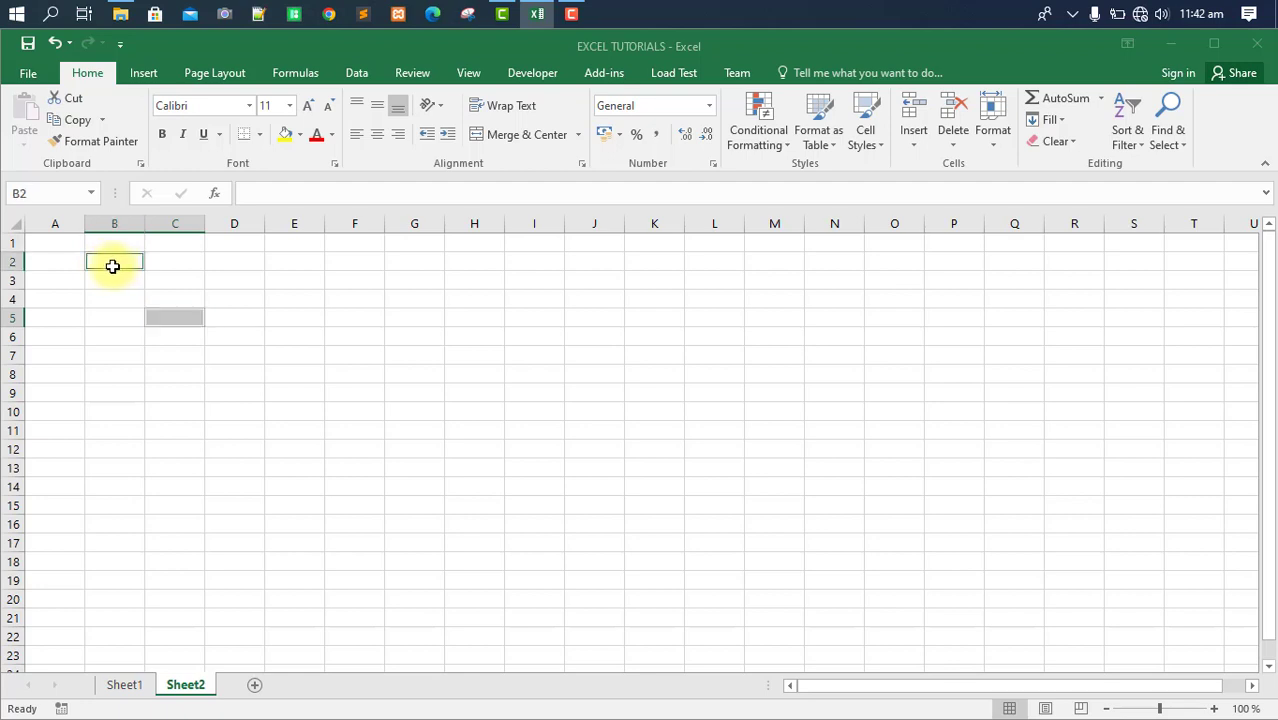
Select the non-adjacent cells B2, D2, C5 and F6 together
click(109, 265)
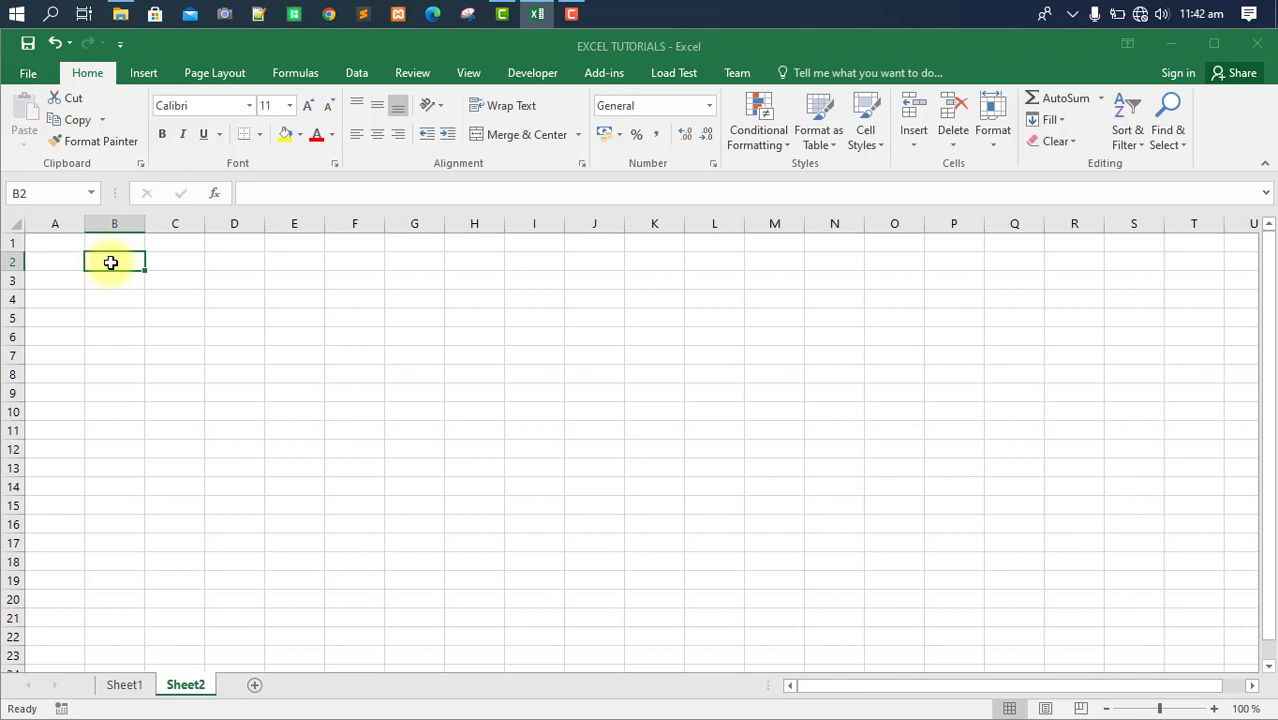
ctrl+click(231, 264)
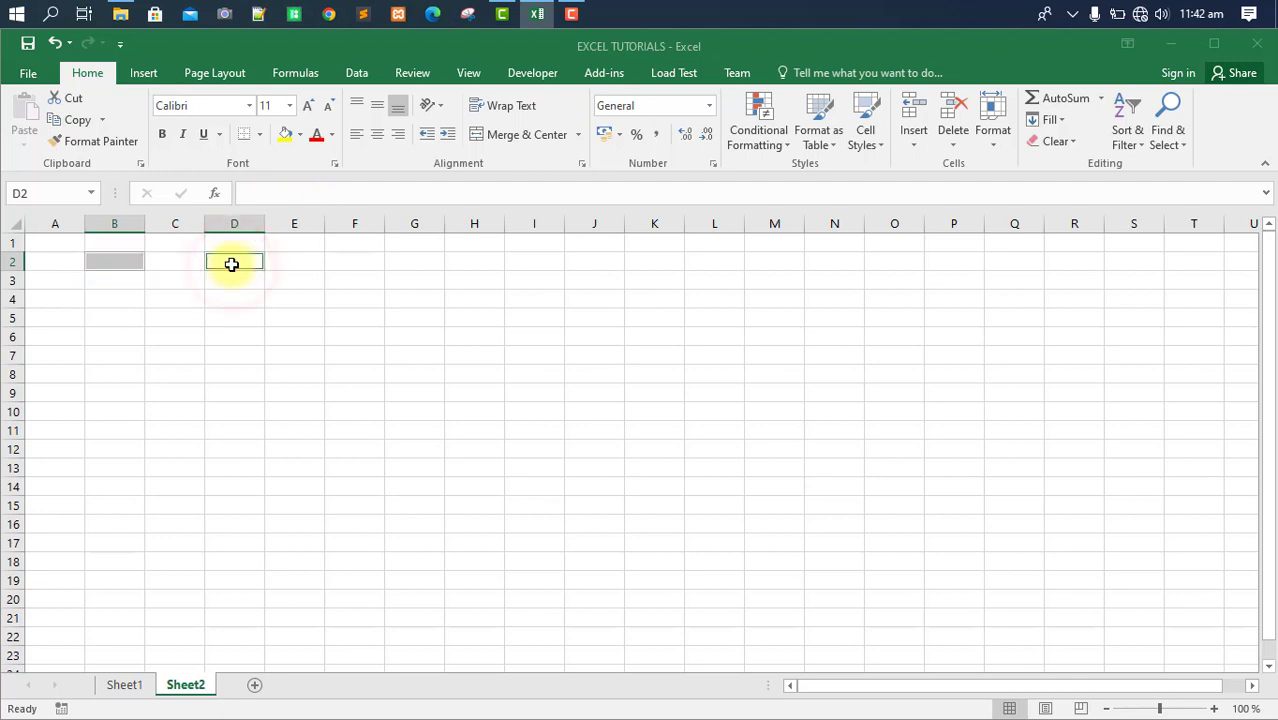
ctrl+click(178, 318)
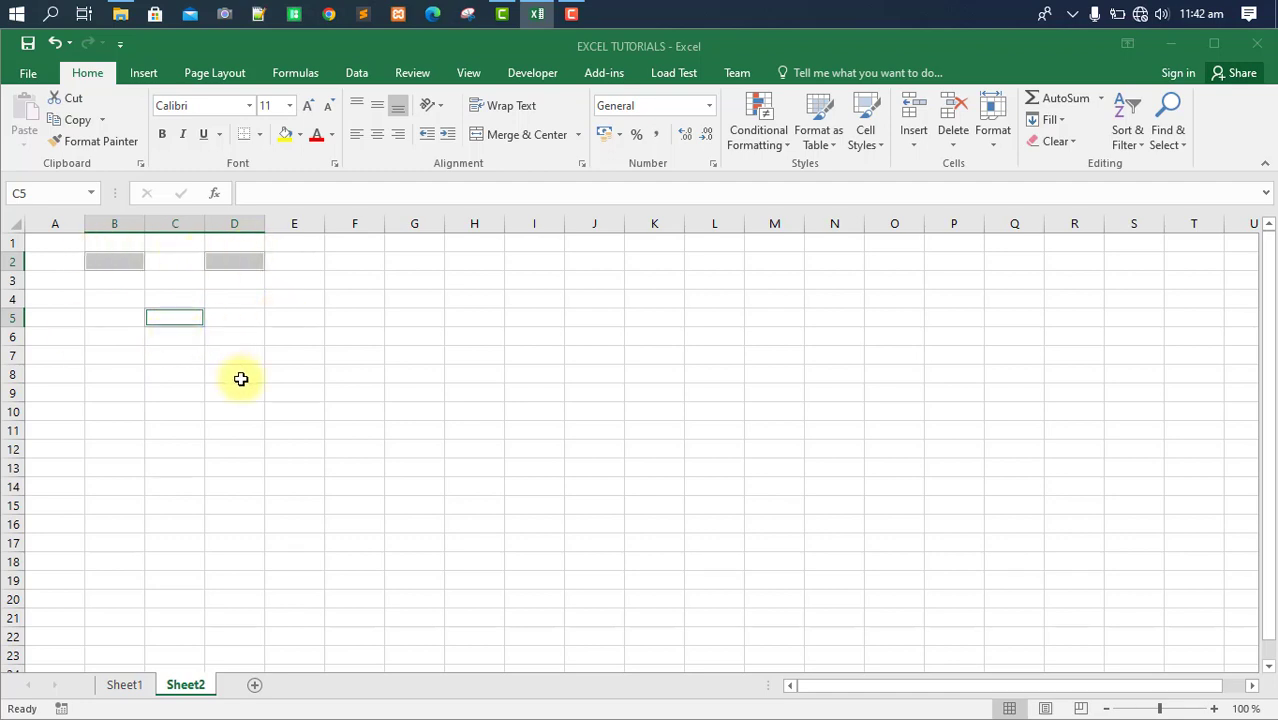
ctrl+click(367, 338)
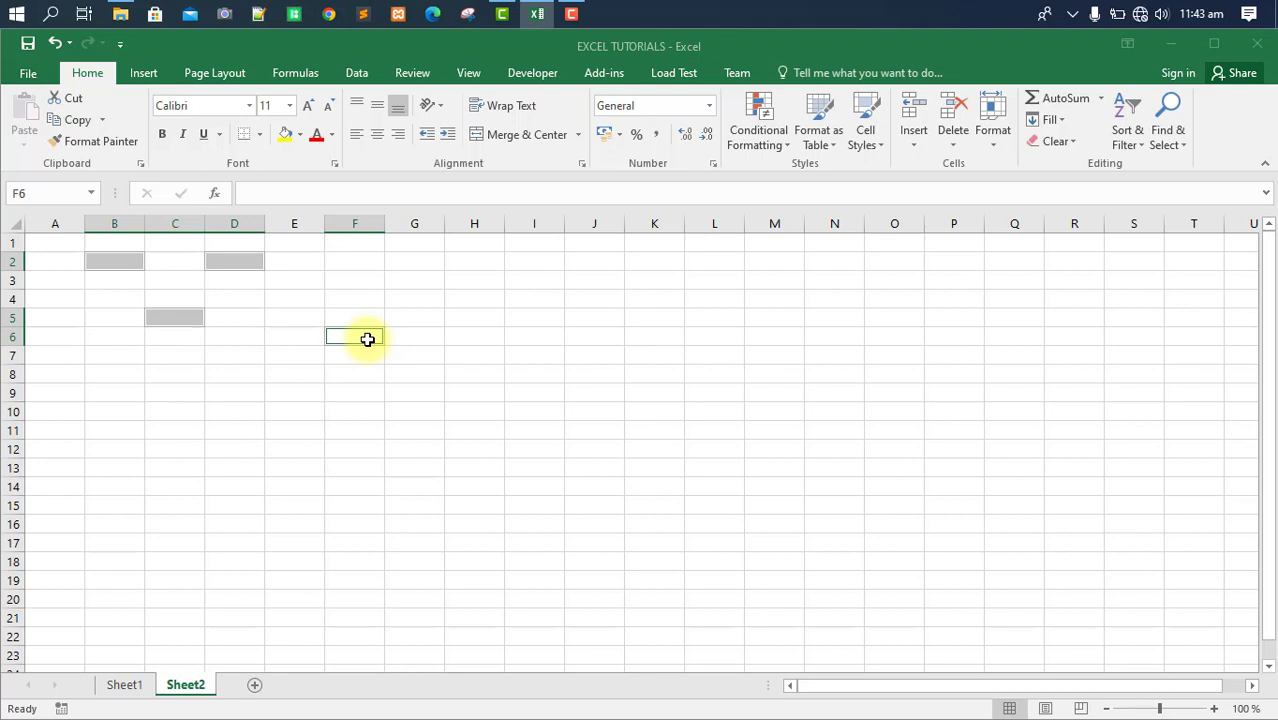
Enter the number 1 in cell B2
click(118, 261)
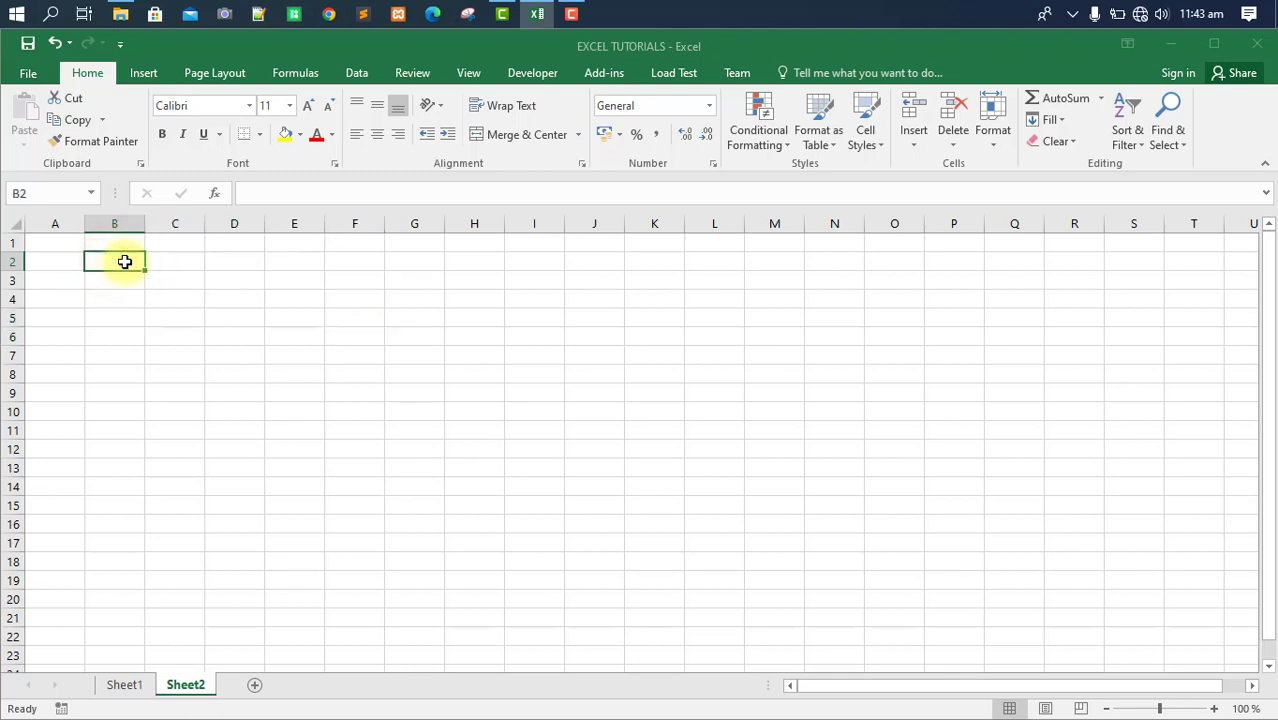
text(1)
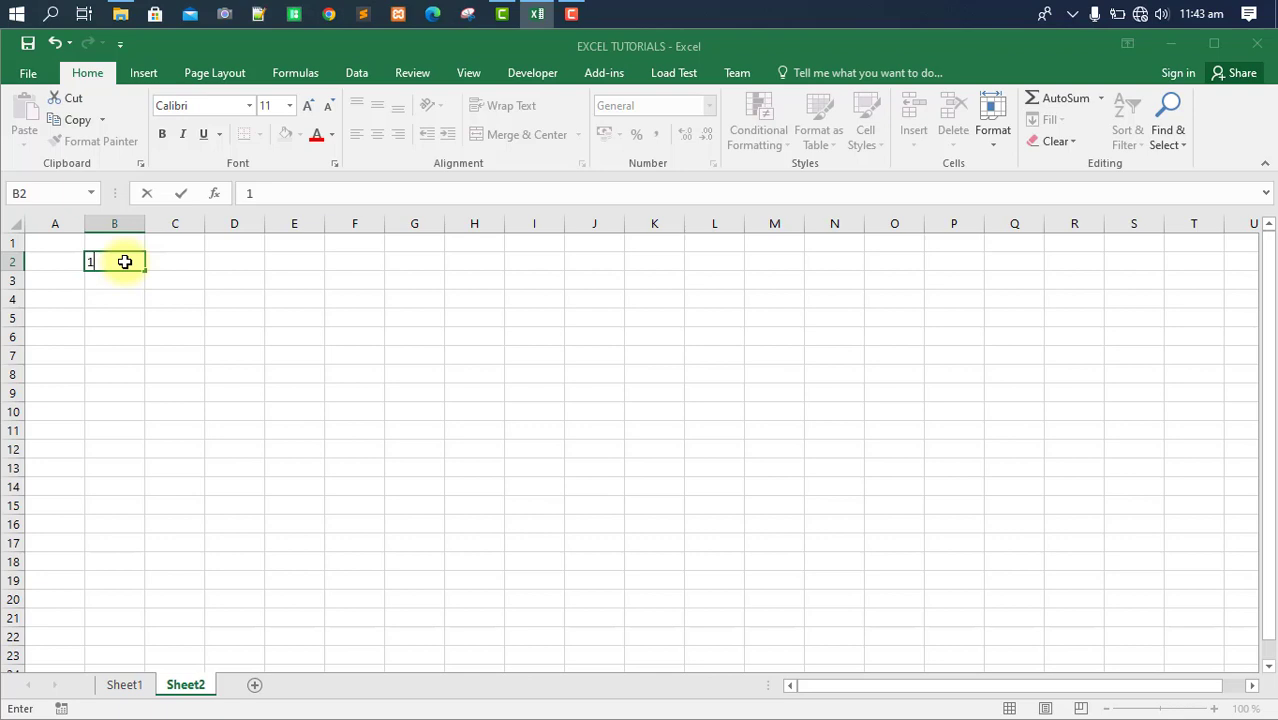
click(119, 288)
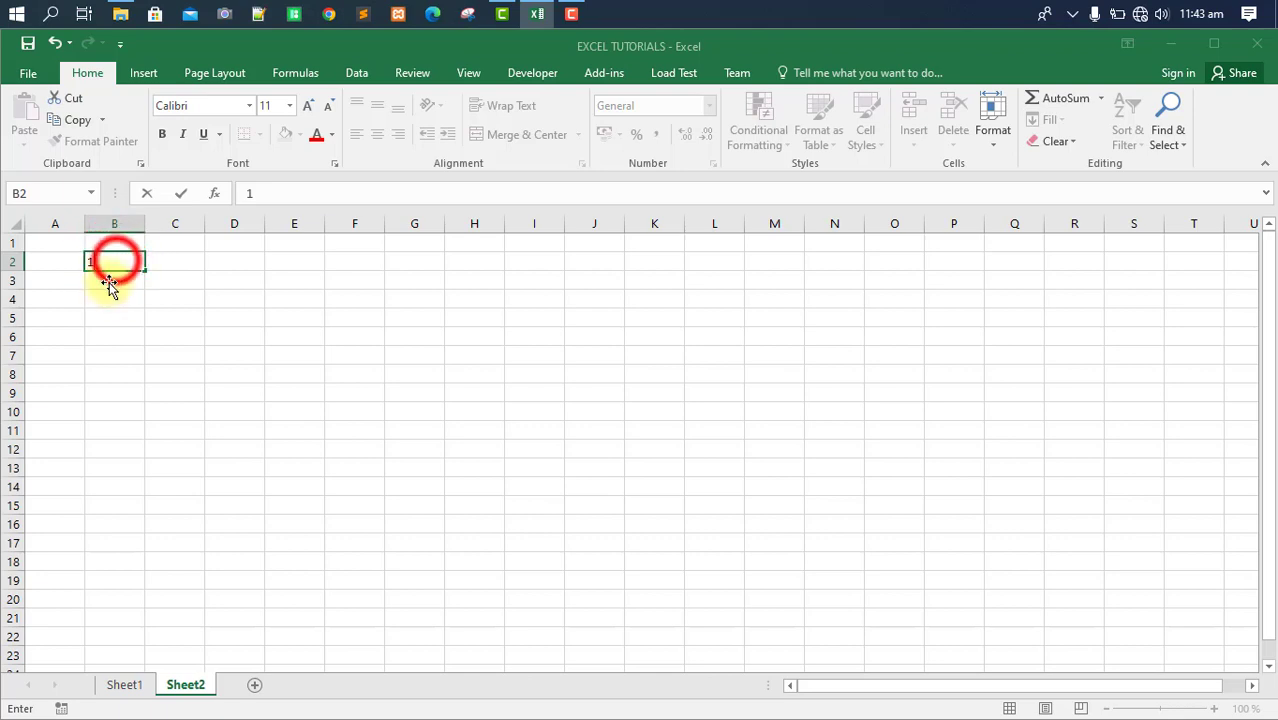
key(Return)
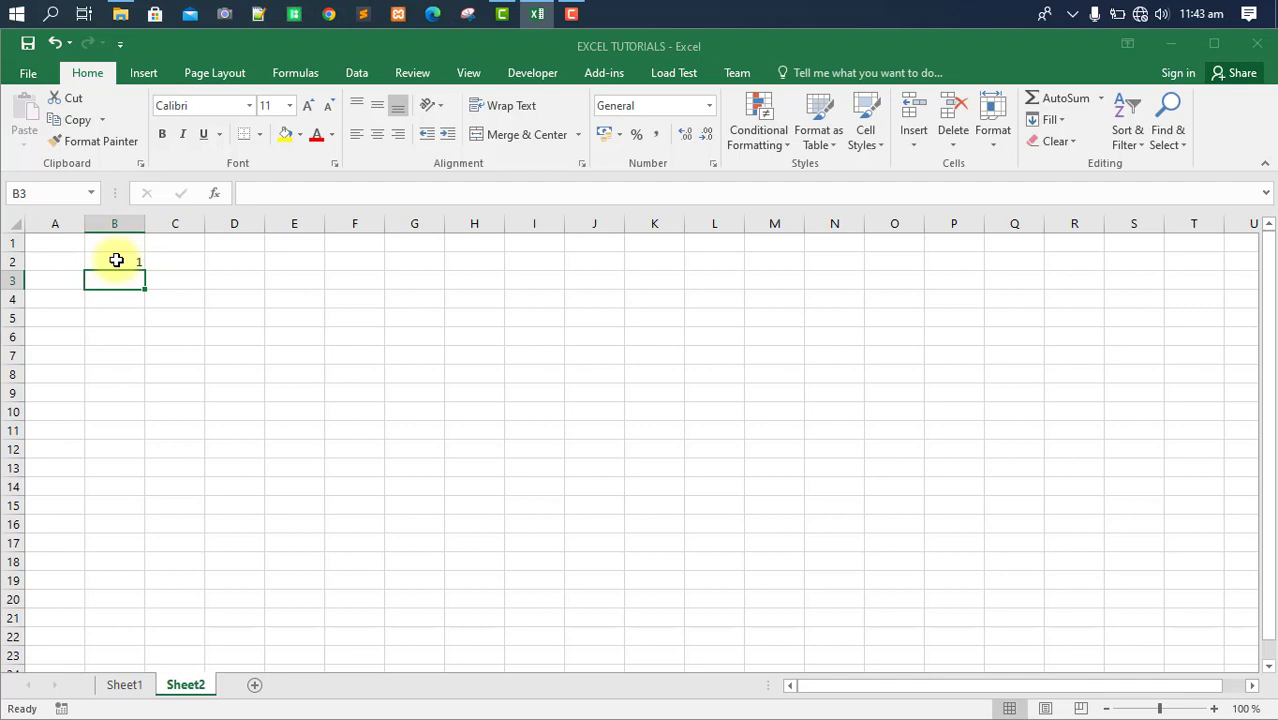
Fill the value of cell B2 down through cell B11
click(116, 260)
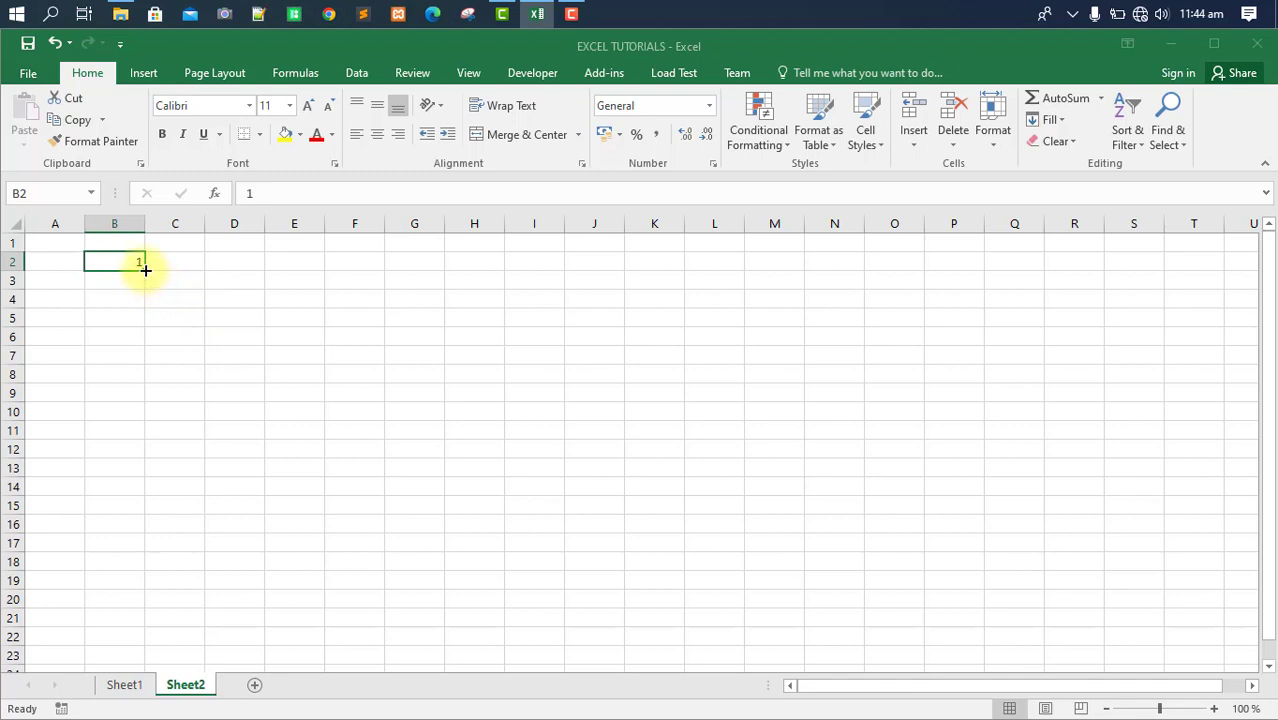
drag(145, 271, 139, 432)
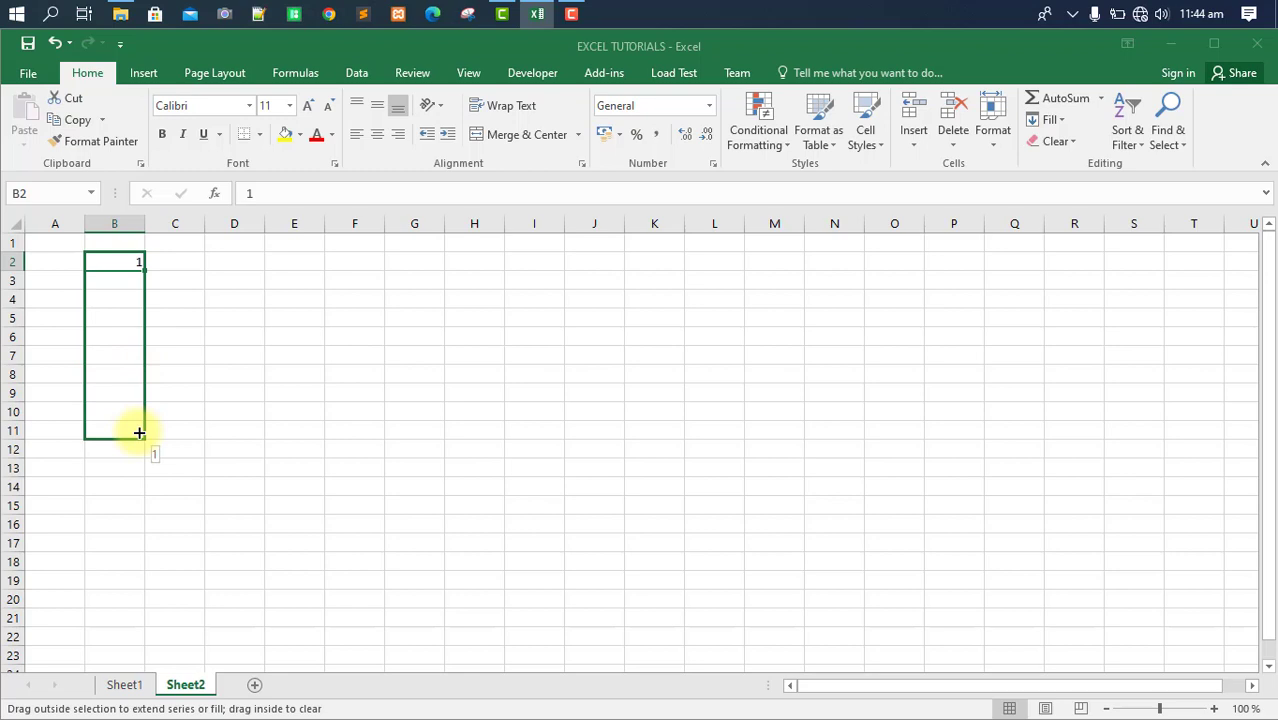
drag(139, 432, 139, 432)
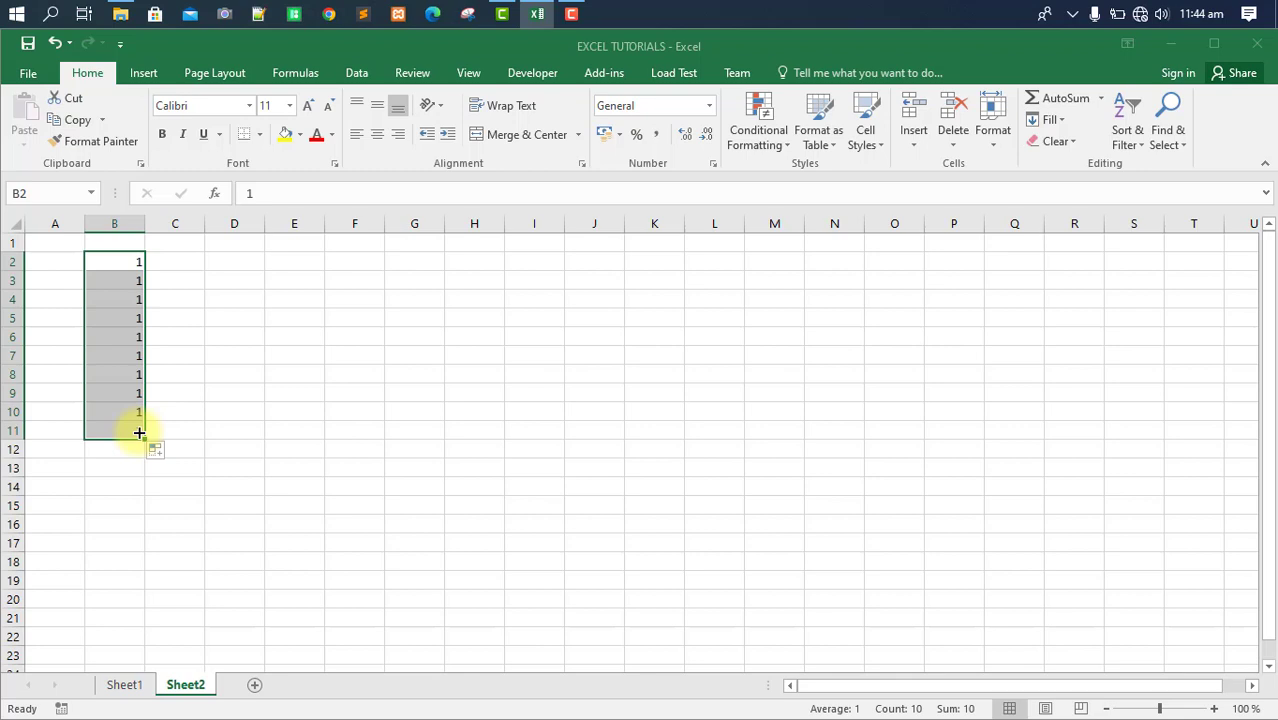
click(134, 267)
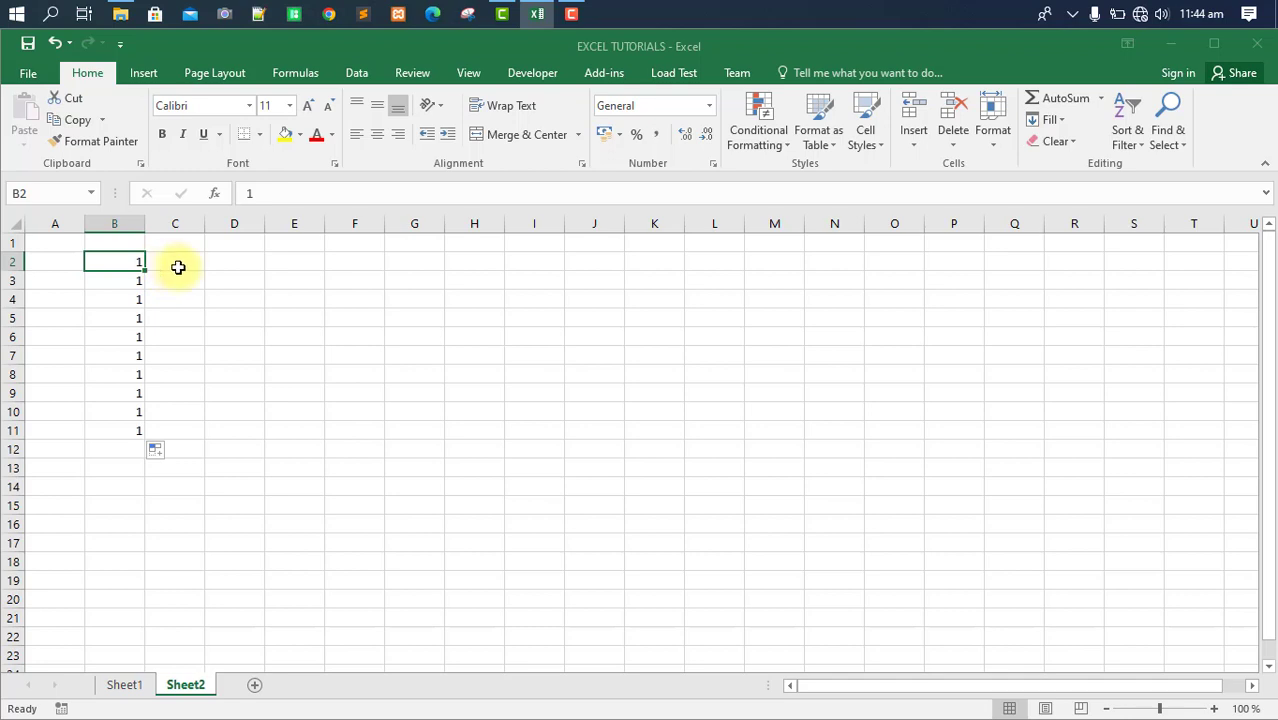
Enter 2 in cell C2 and 4 in cell C3 as the start of a series
click(178, 266)
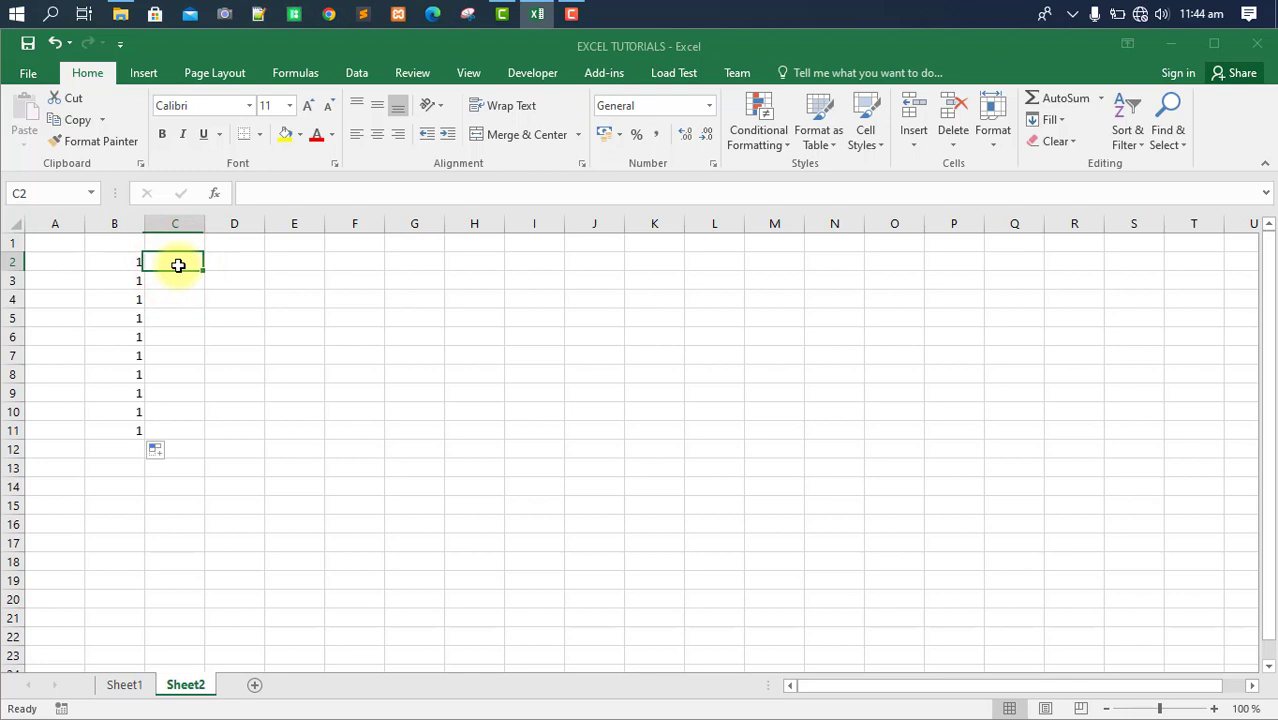
text(2)
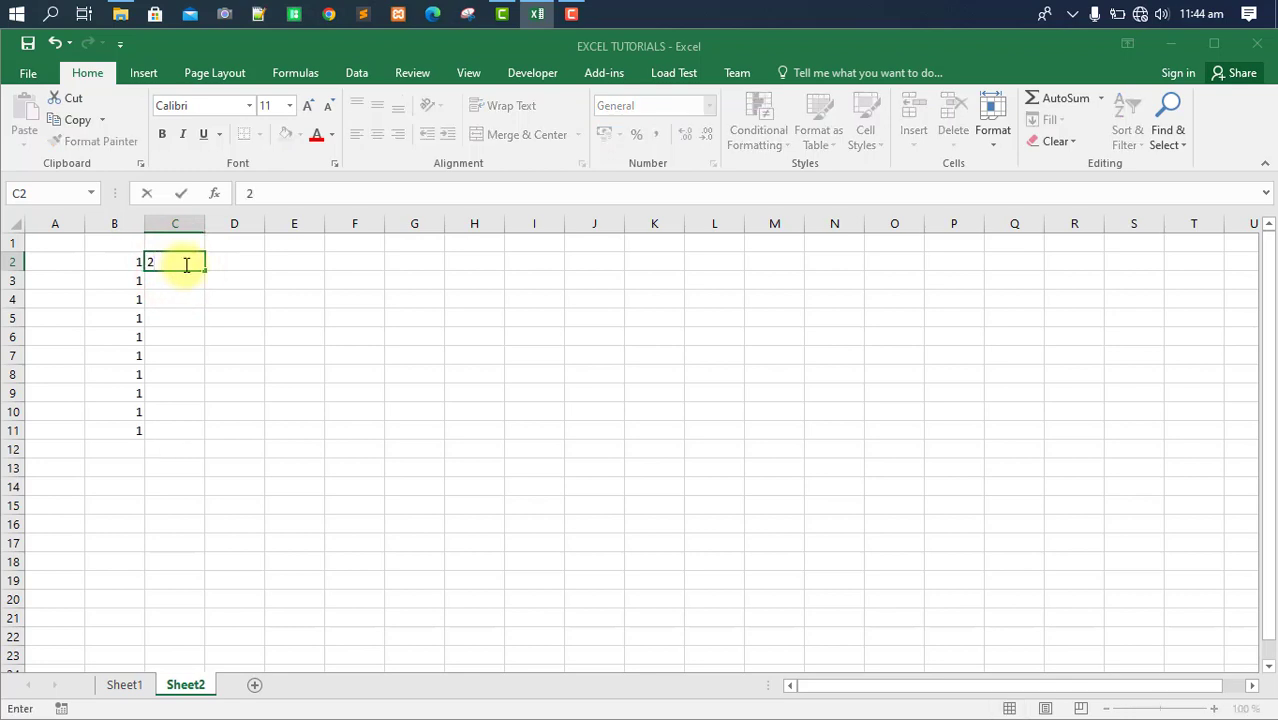
key(Return)
click(186, 261)
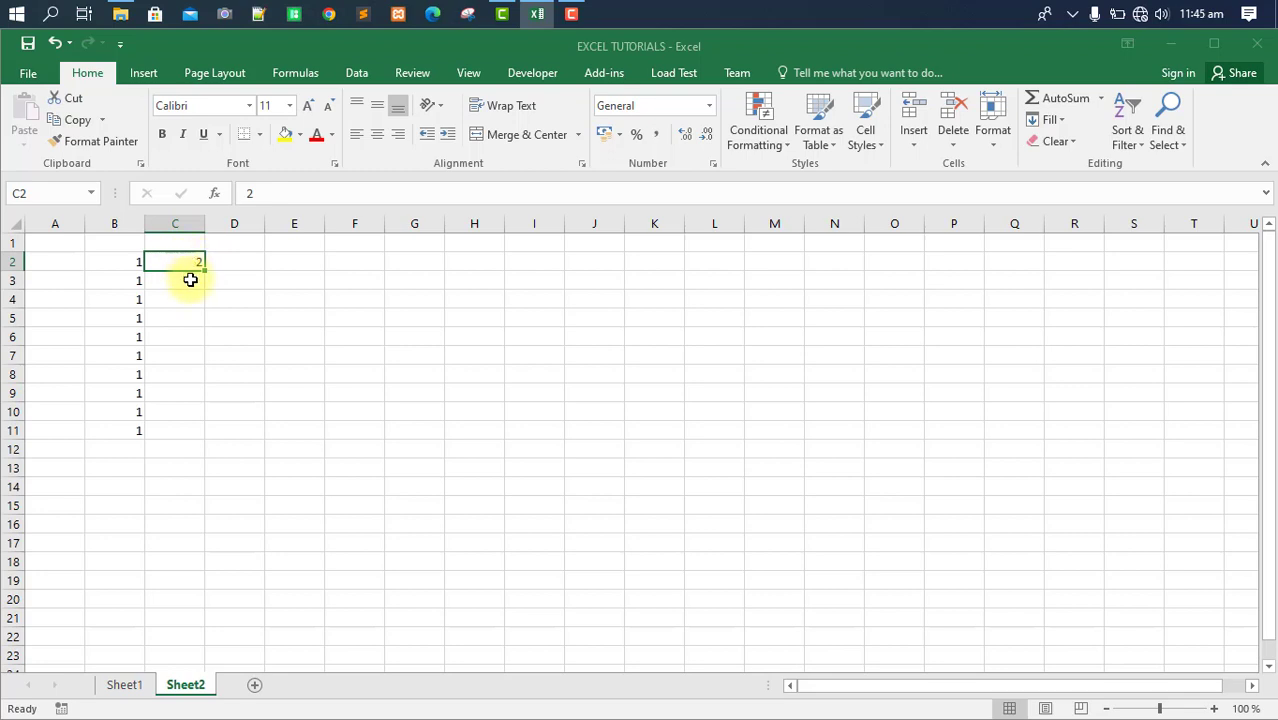
click(190, 280)
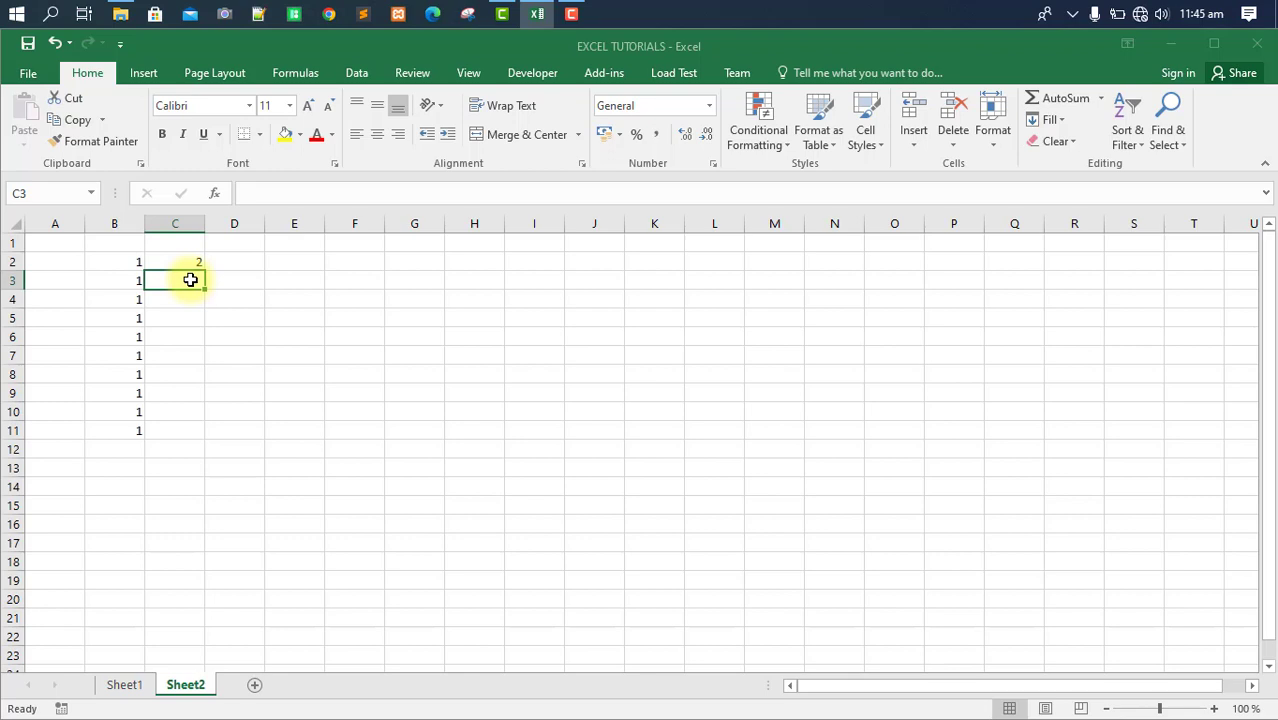
text(4)
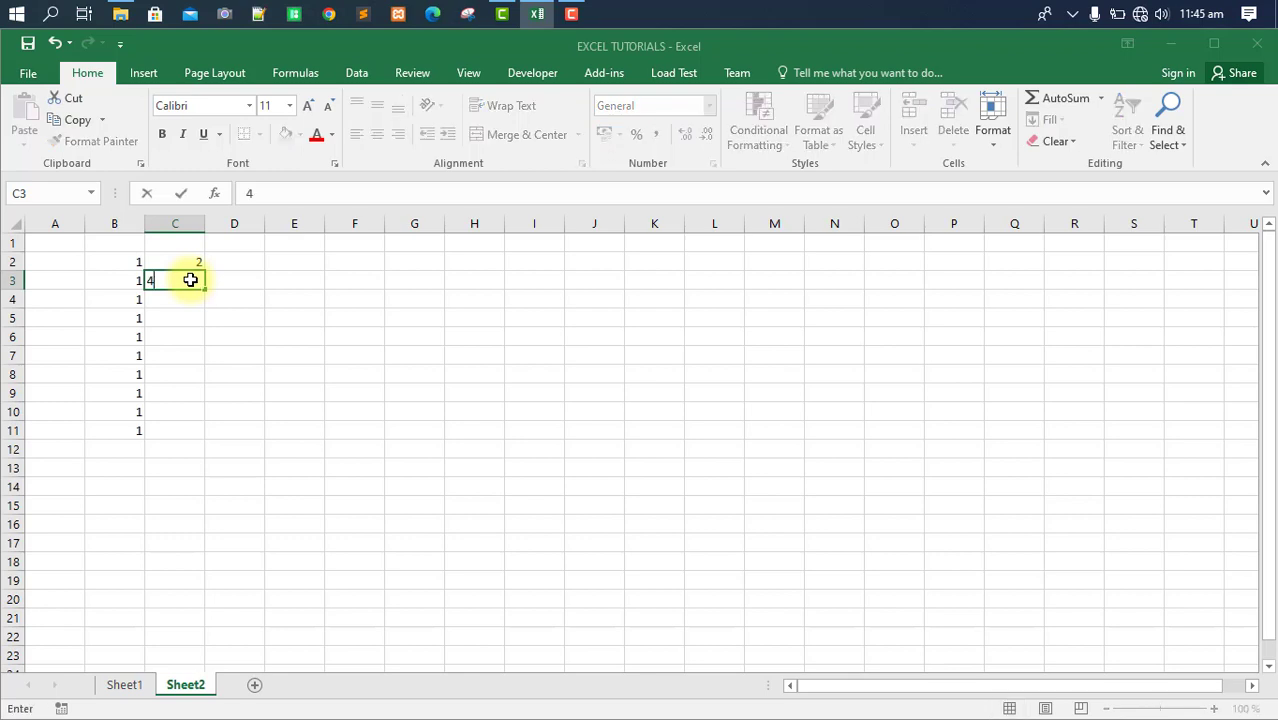
key(Return)
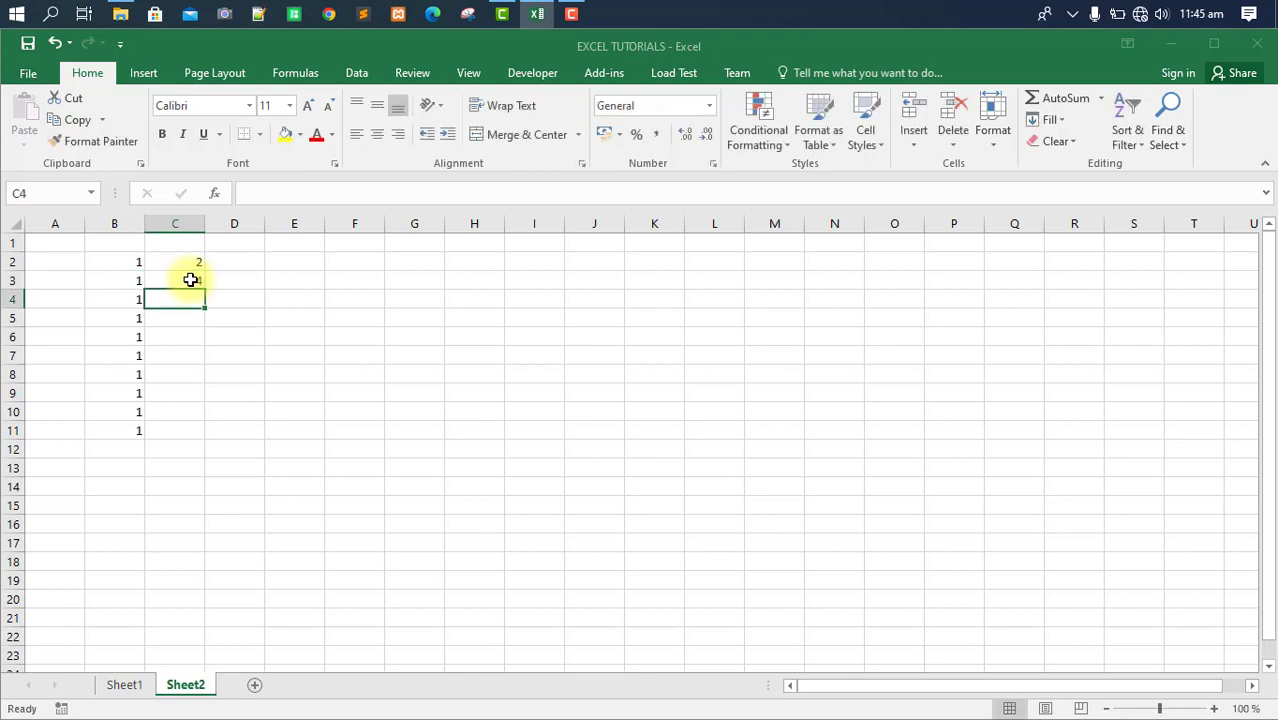
Extend the number series from cells C2:C3 down to cell C11
click(180, 266)
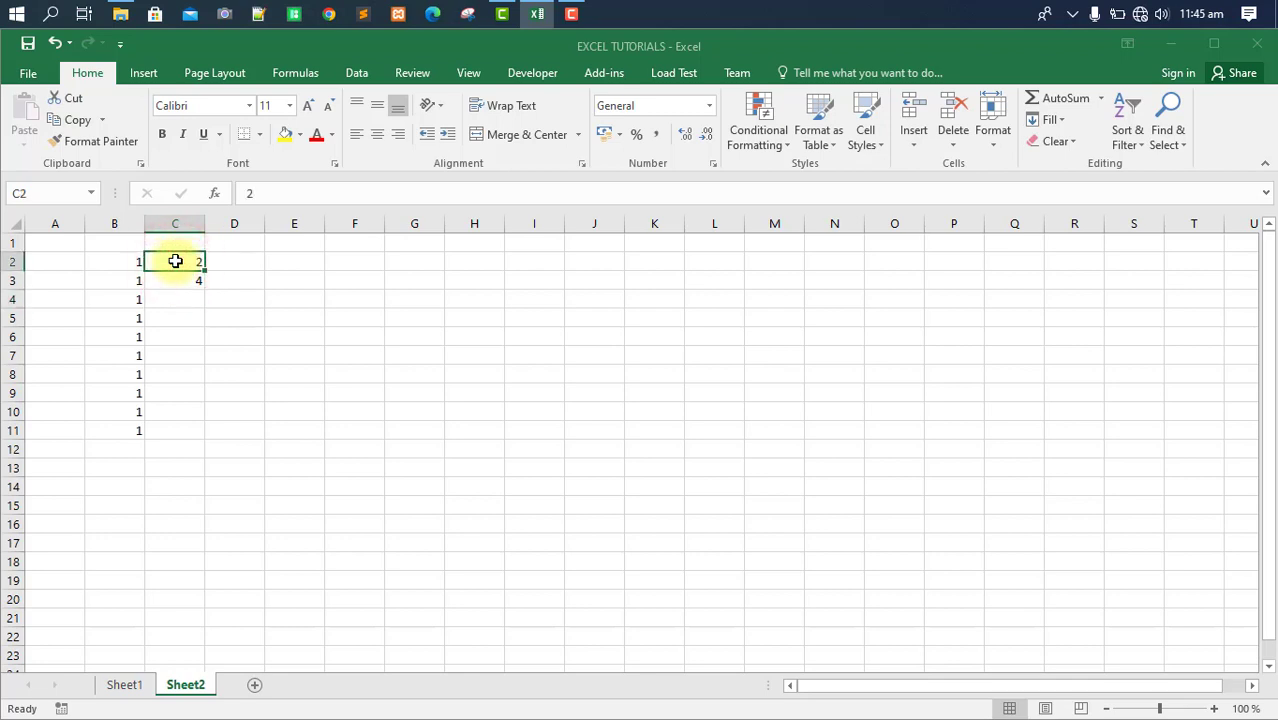
click(175, 261)
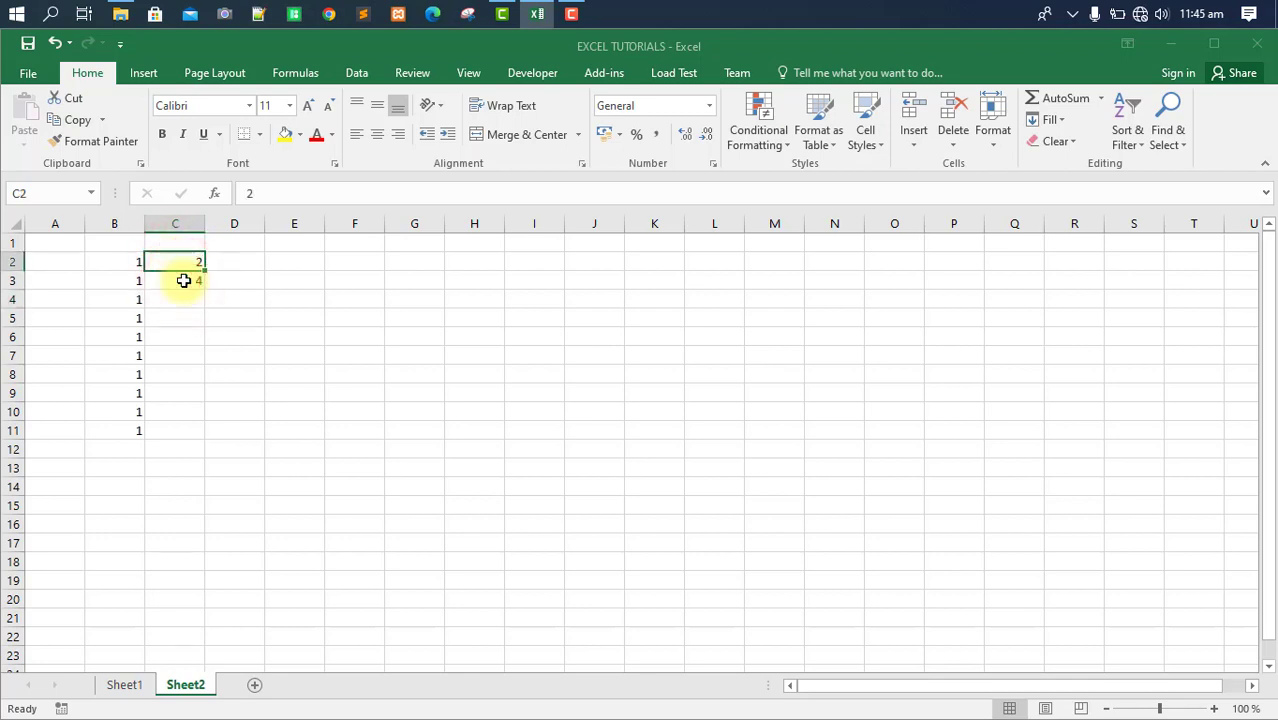
shift+click(184, 281)
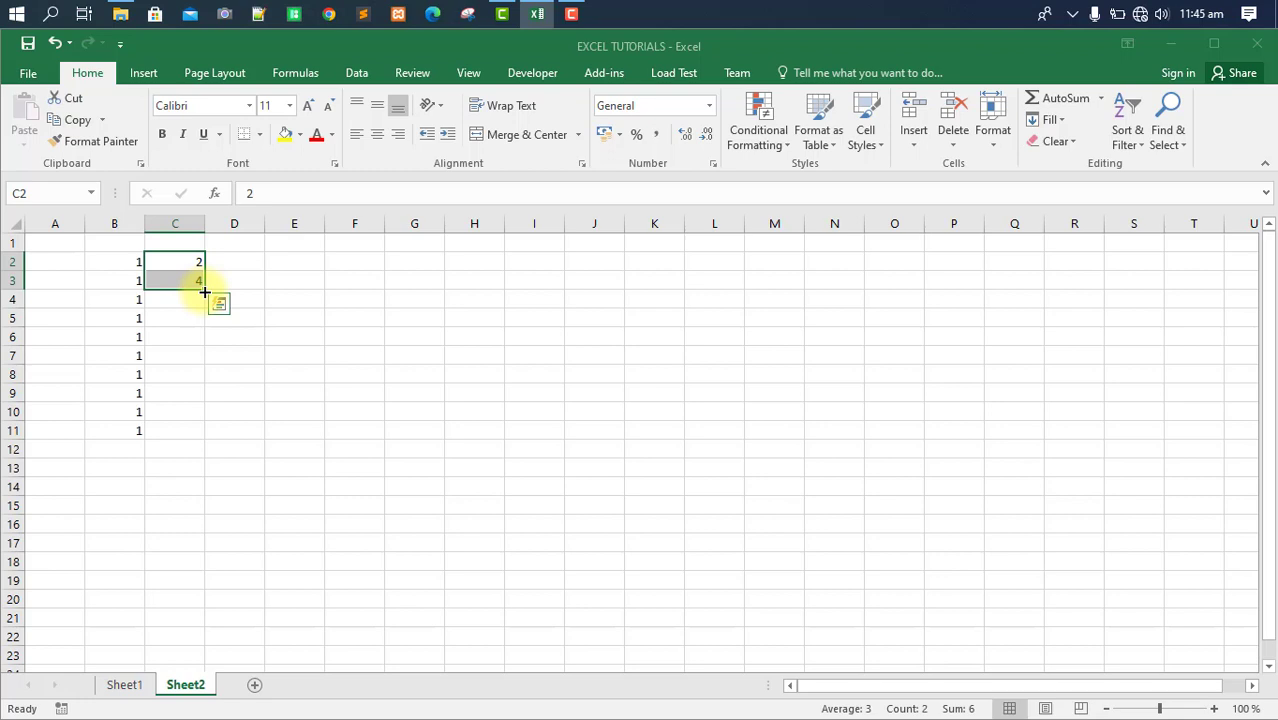
drag(205, 292, 206, 433)
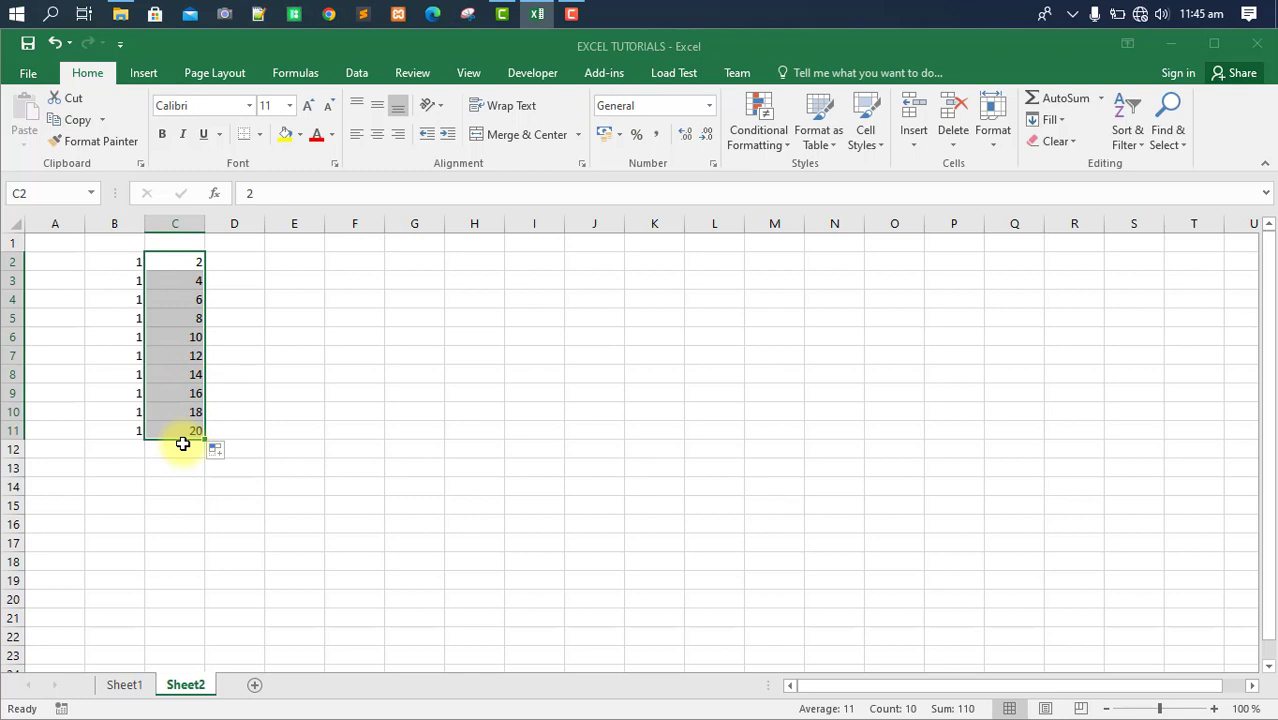
Enter 1 in cell D2 and 2 in cell D3 as the start of a series
click(245, 259)
text(1)
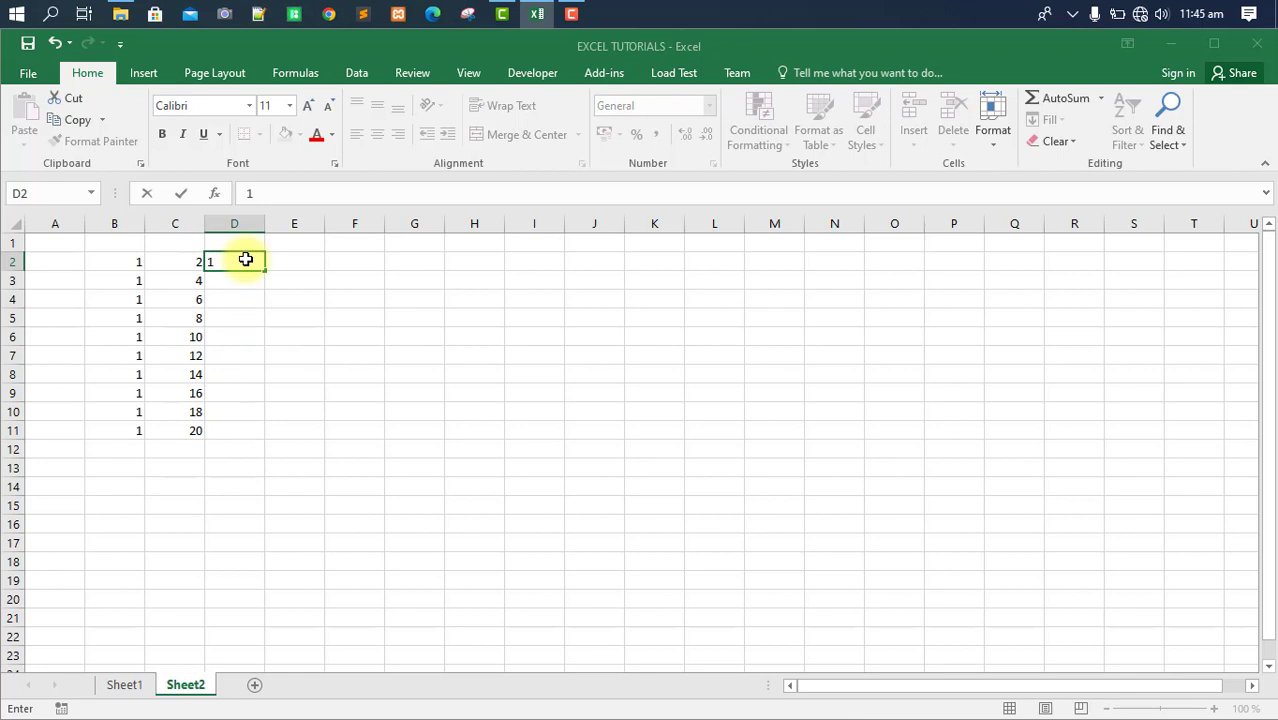
key(Return)
text(2)
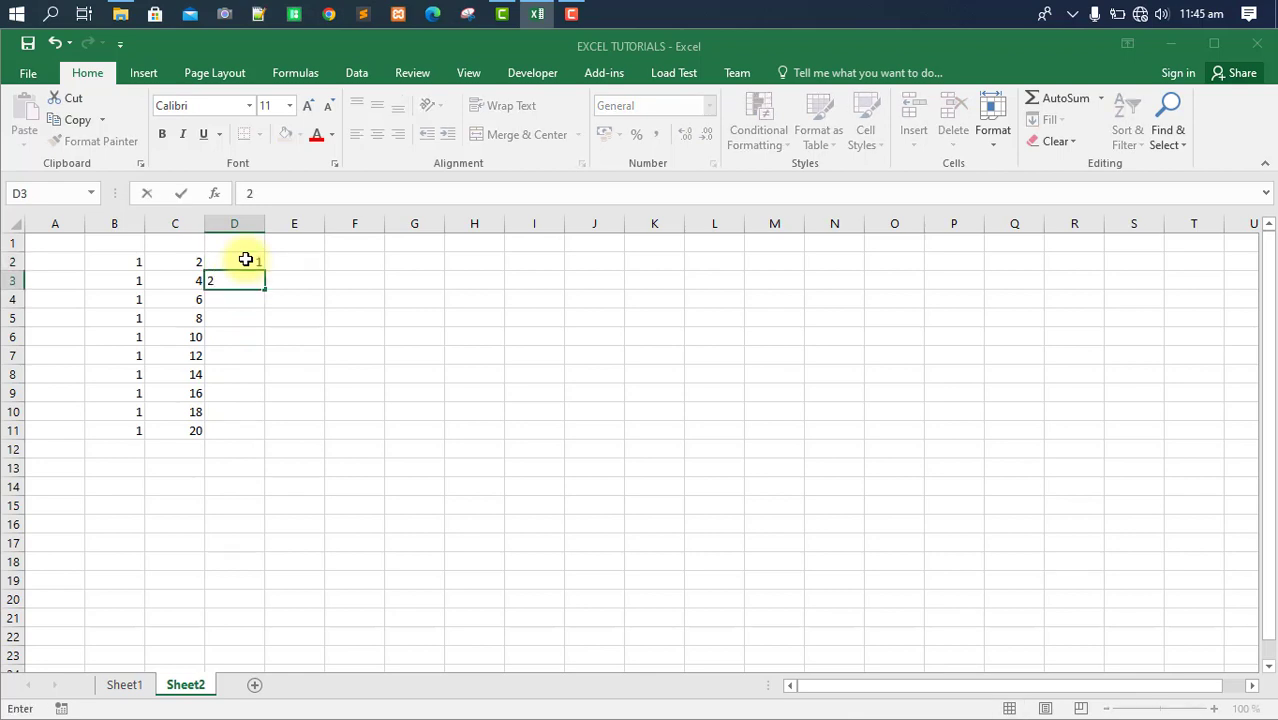
key(Return)
Extend the number series from cells D2:D3 down to cell D11
click(245, 259)
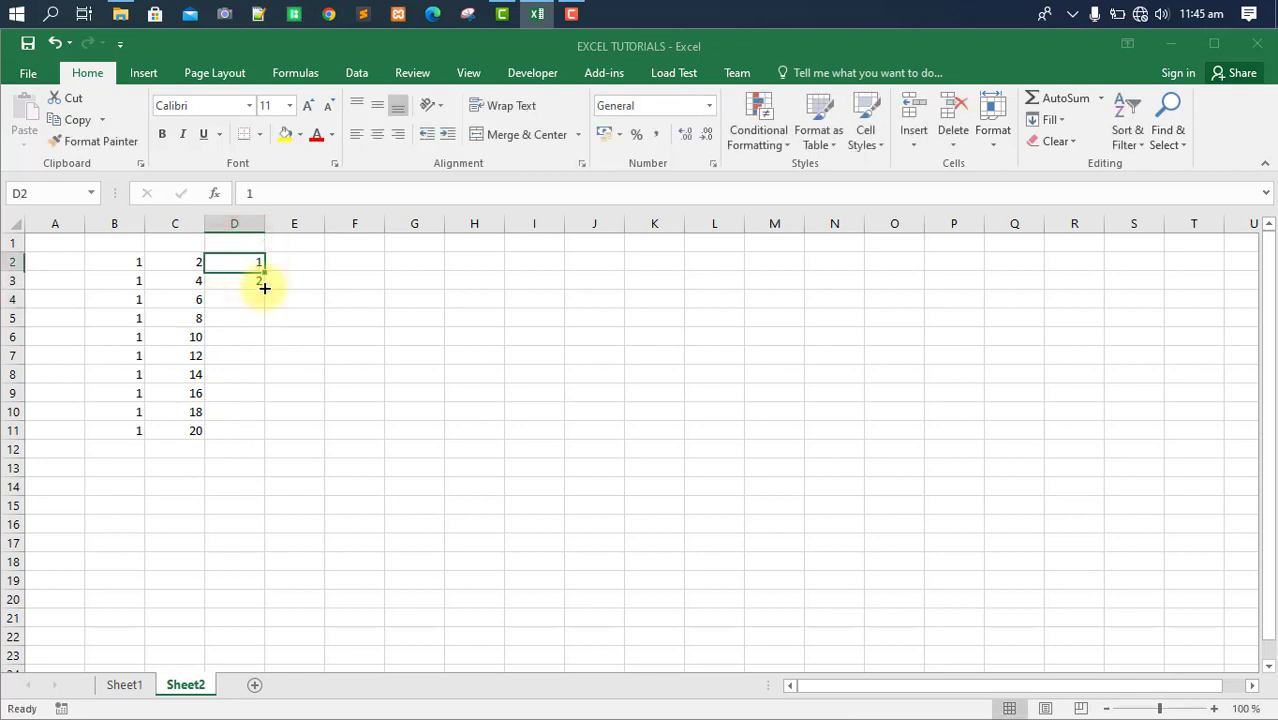
shift+click(264, 288)
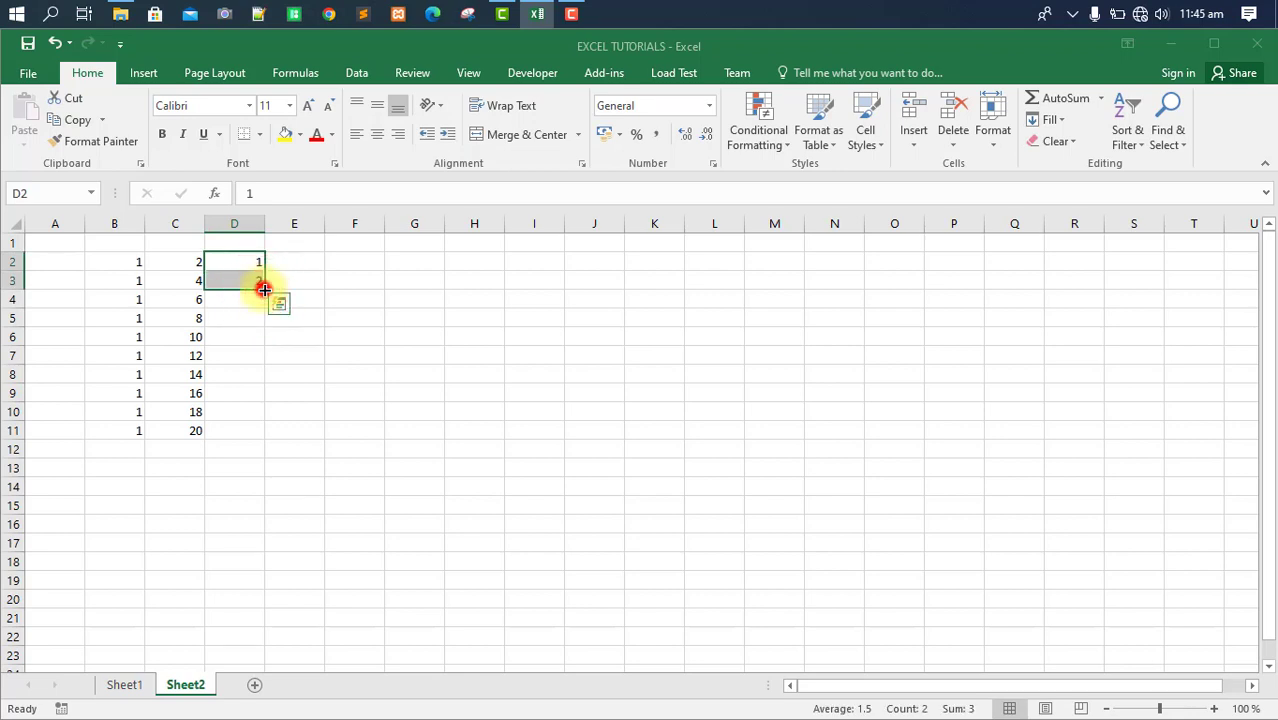
drag(265, 290, 262, 449)
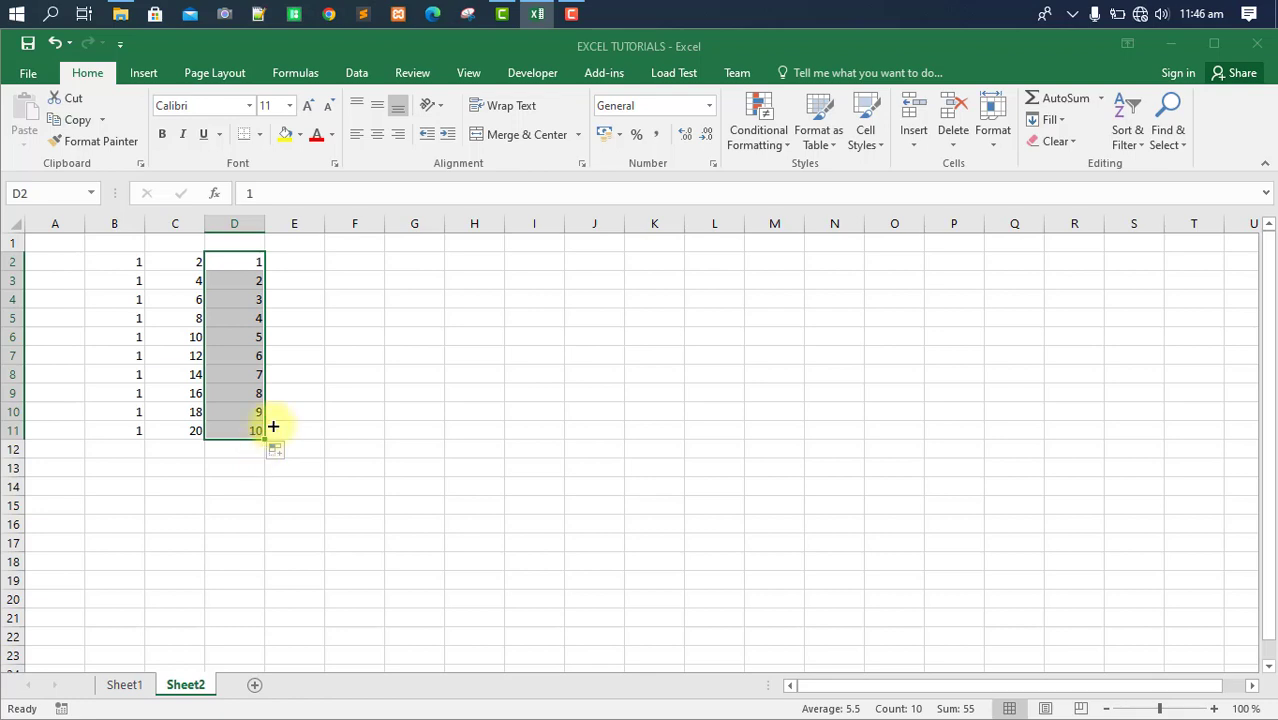
Enter 5 in cell E2 and 10 in cell E3, and extend the series down to cell E11
click(305, 260)
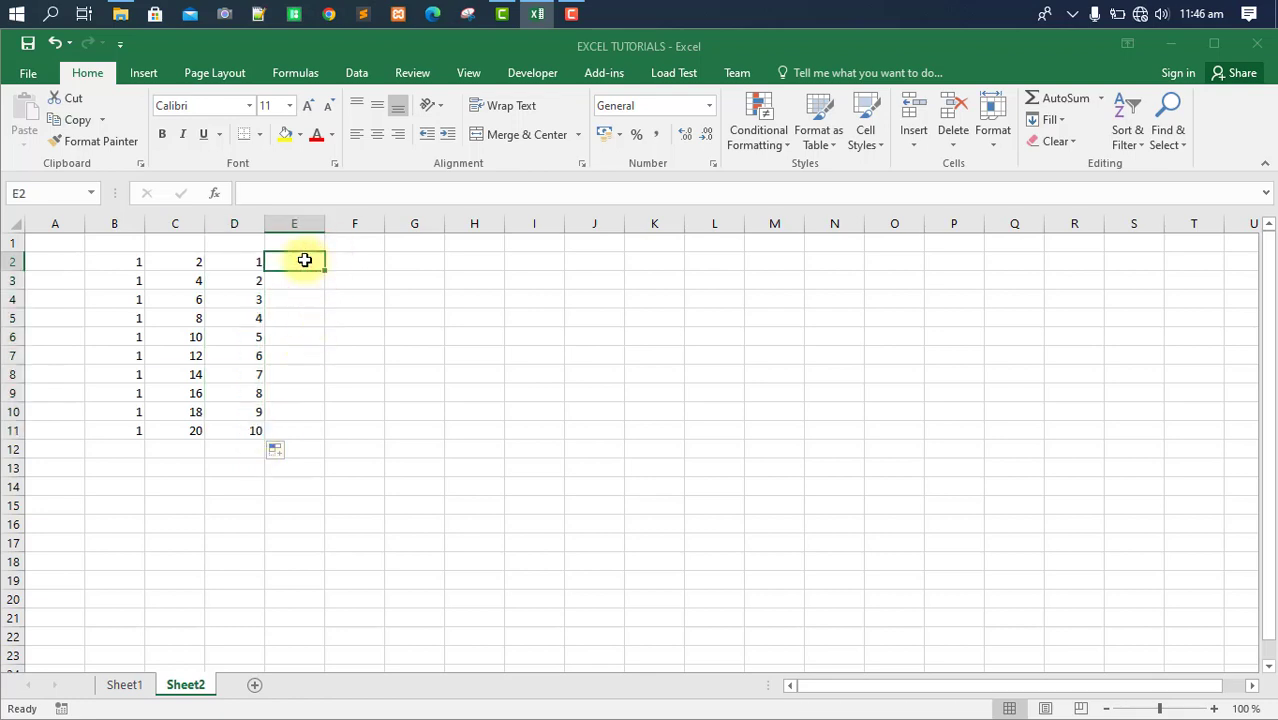
text(5)
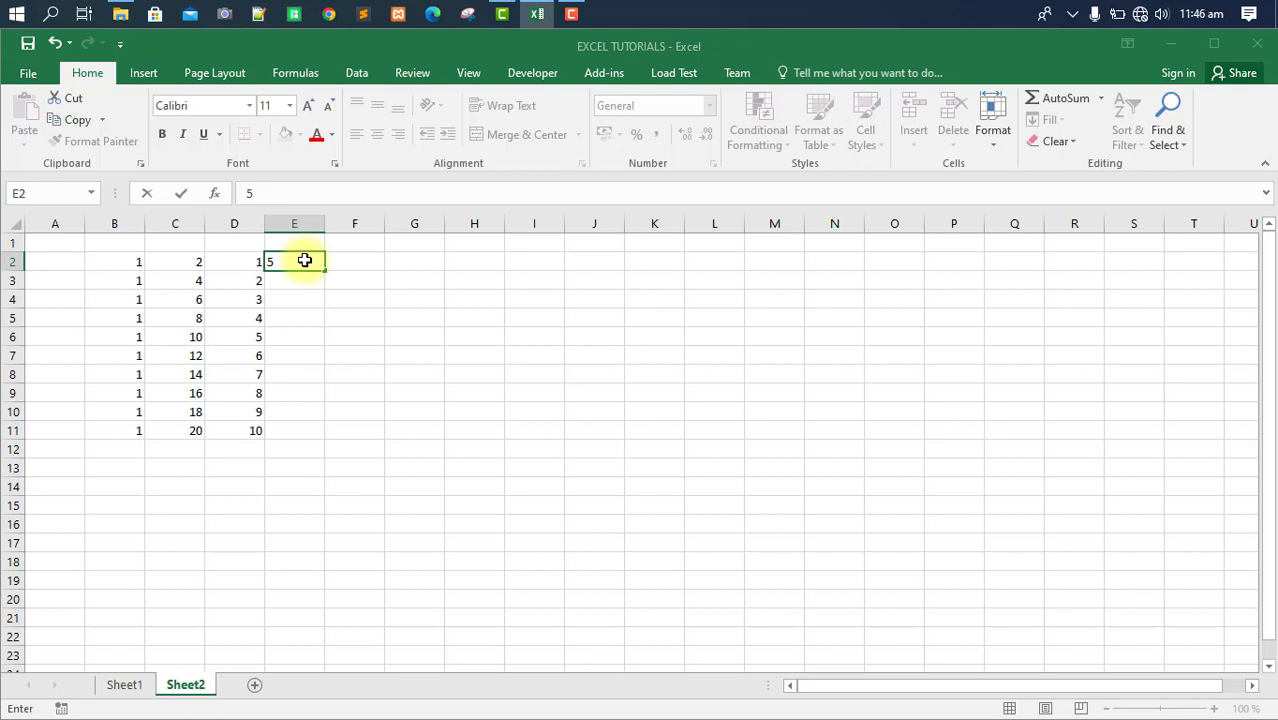
click(305, 260)
key(Return)
text(10)
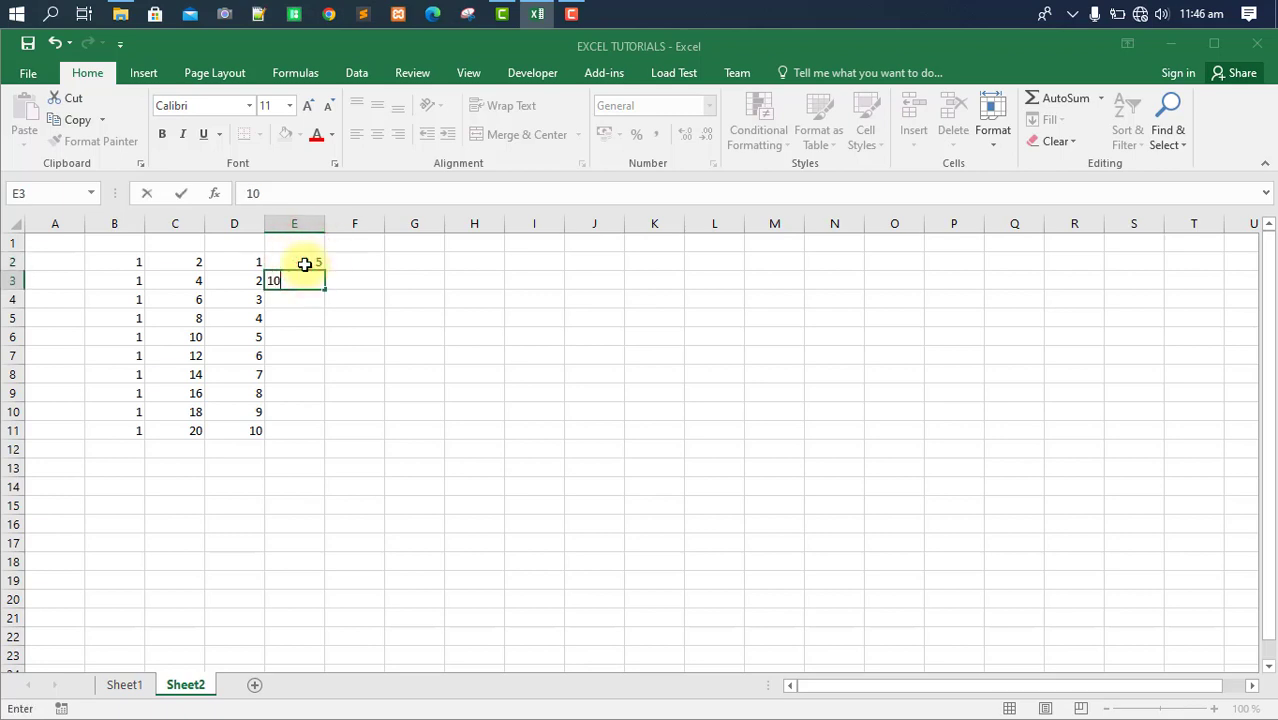
drag(305, 265, 307, 280)
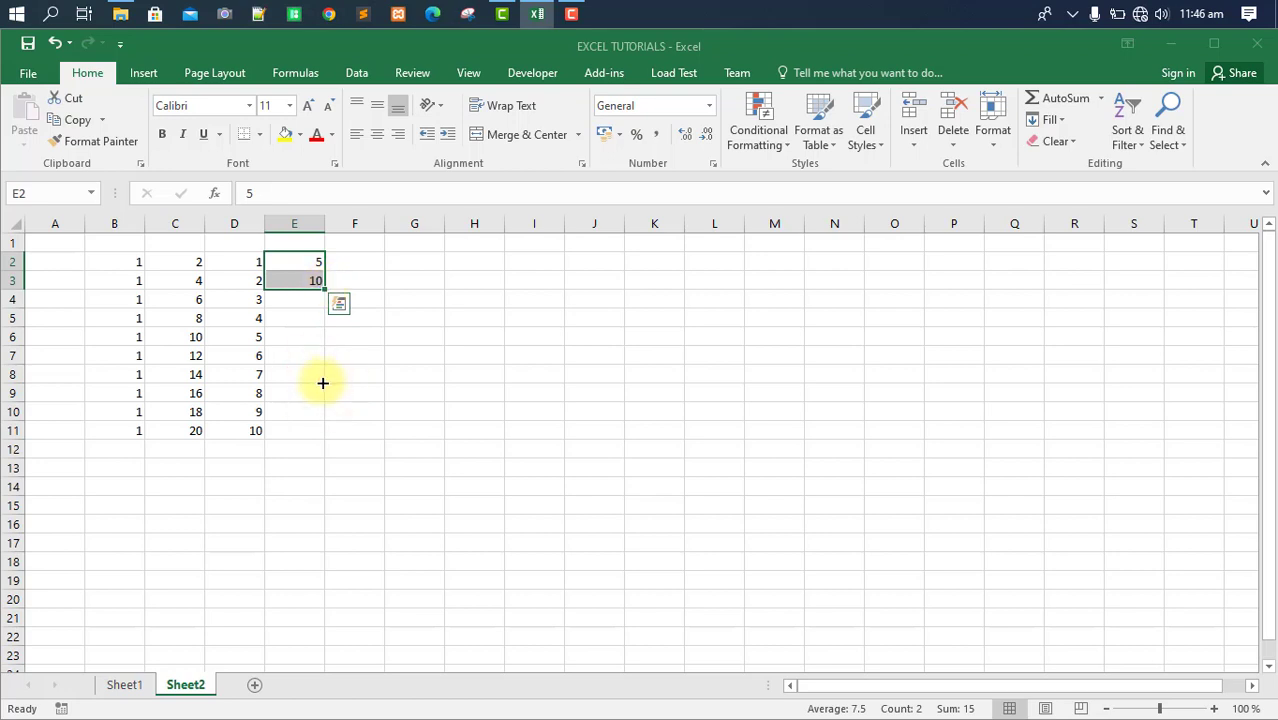
drag(325, 382, 319, 436)
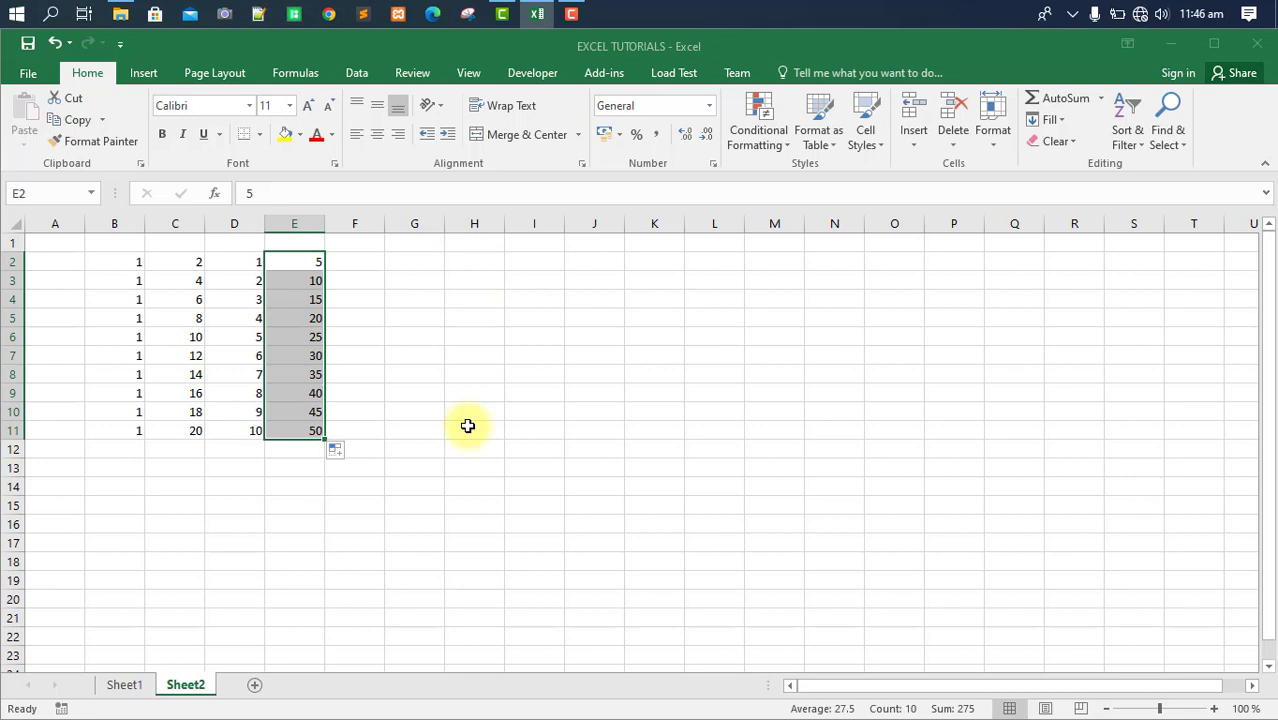
Move the range E2:E11 to I5:I14
double_click(298, 269)
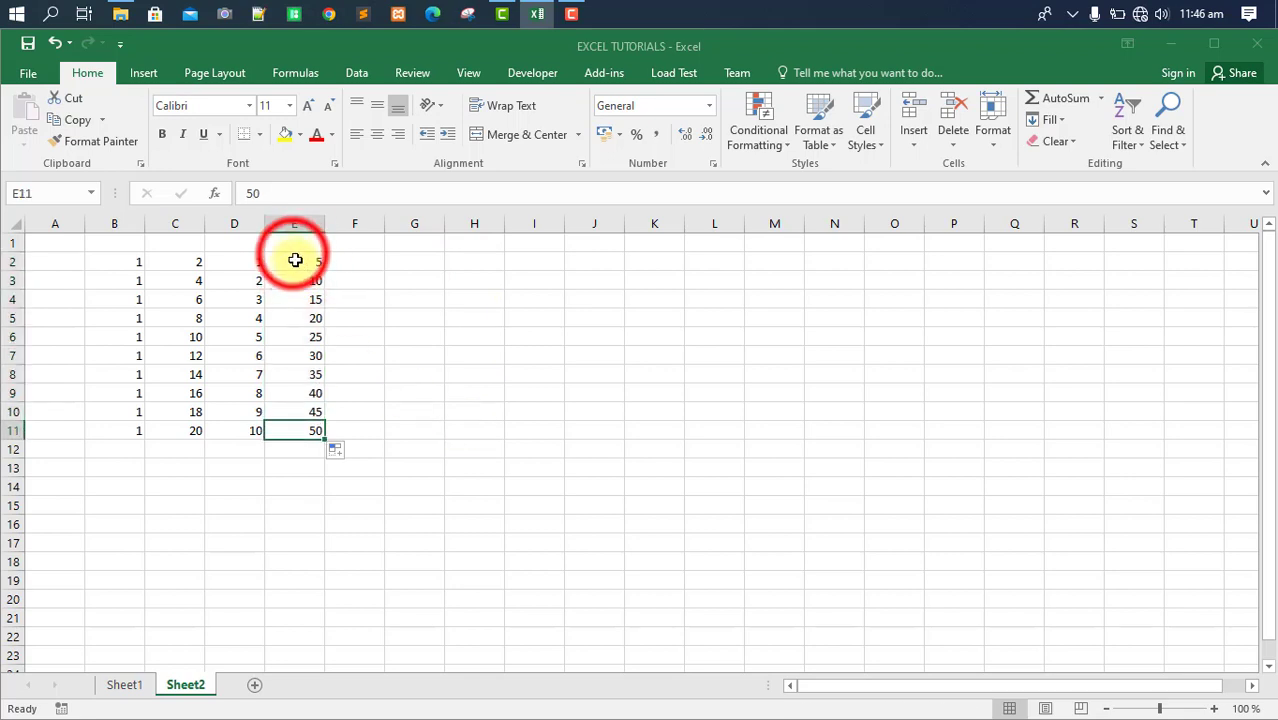
drag(295, 260, 280, 434)
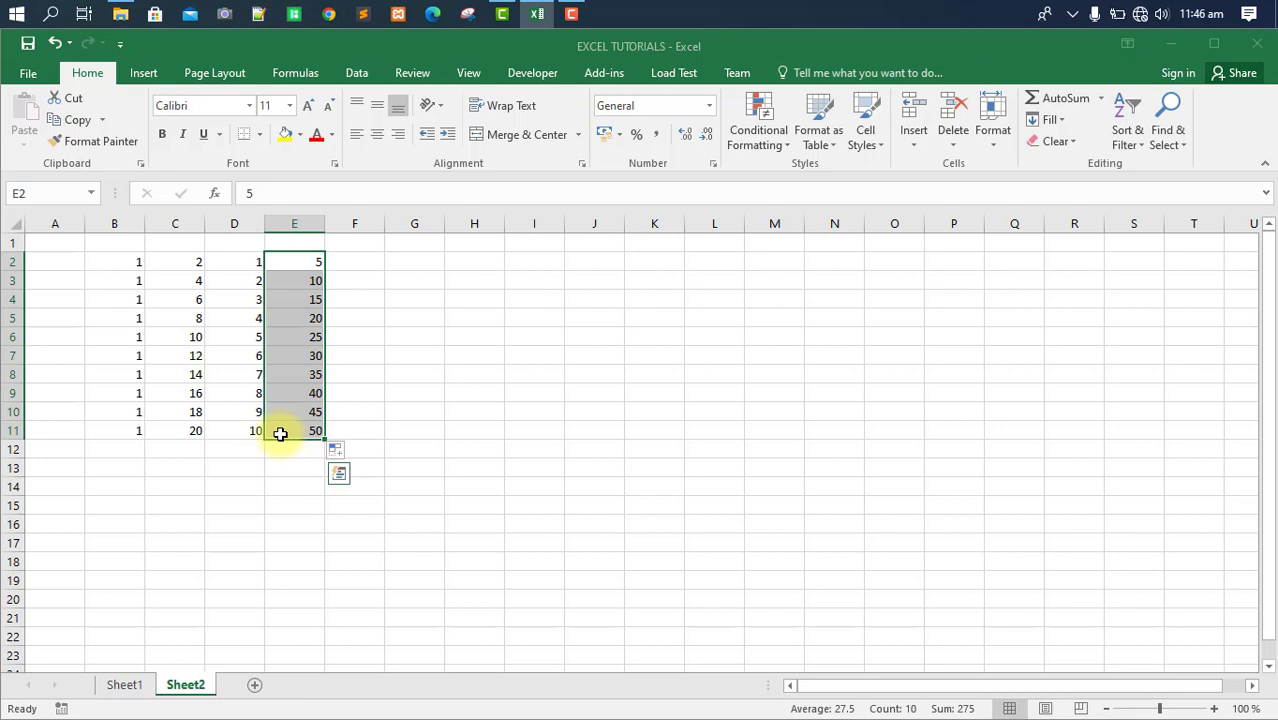
click(296, 292)
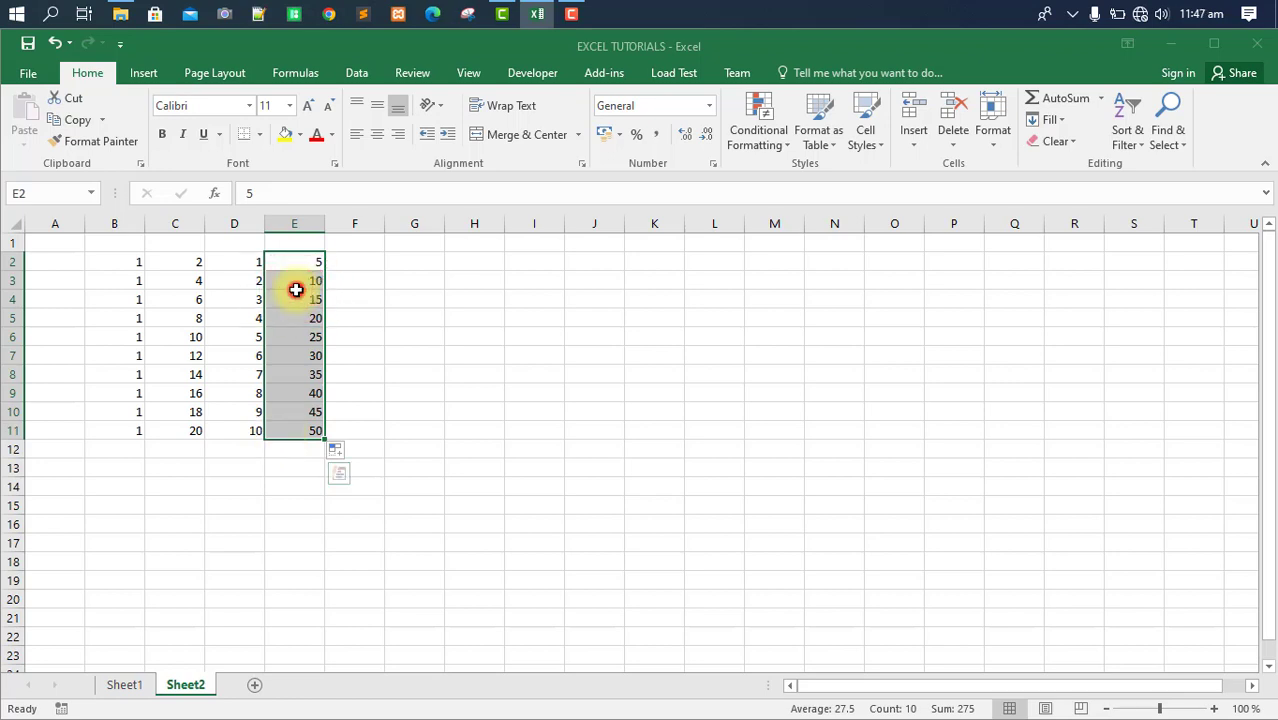
drag(282, 257, 298, 436)
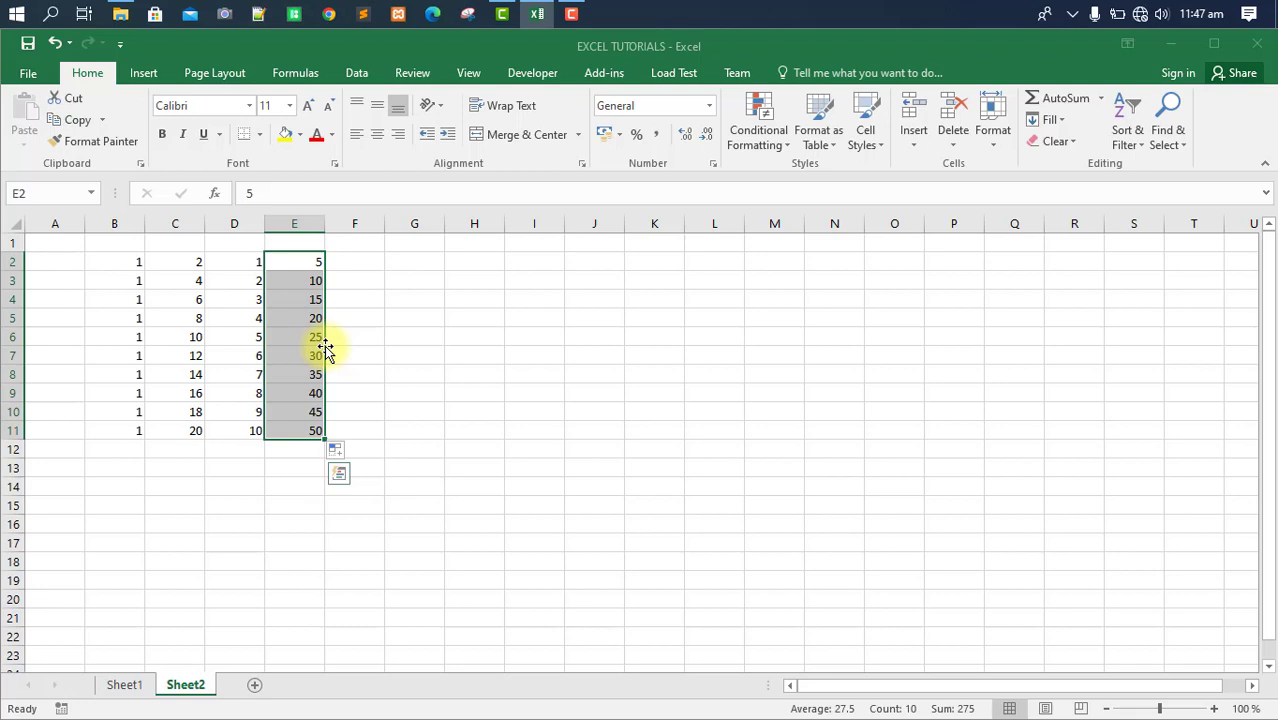
click(356, 360)
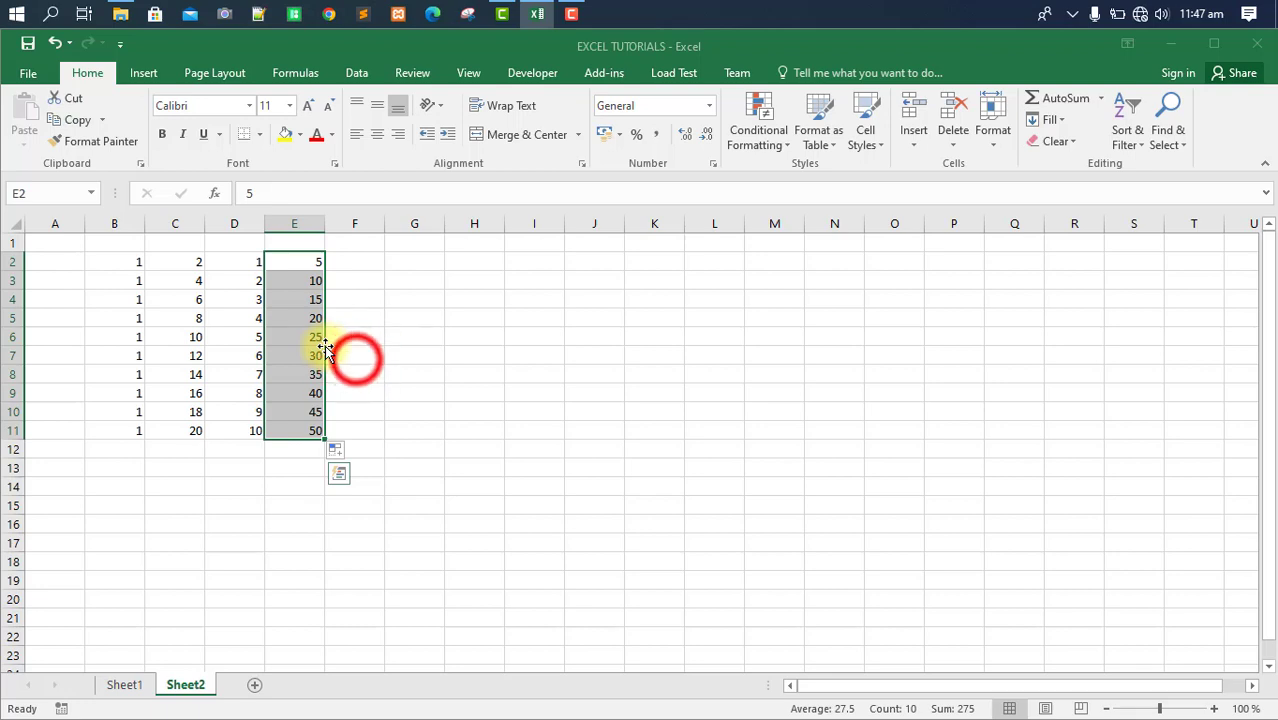
click(357, 361)
drag(360, 363, 553, 422)
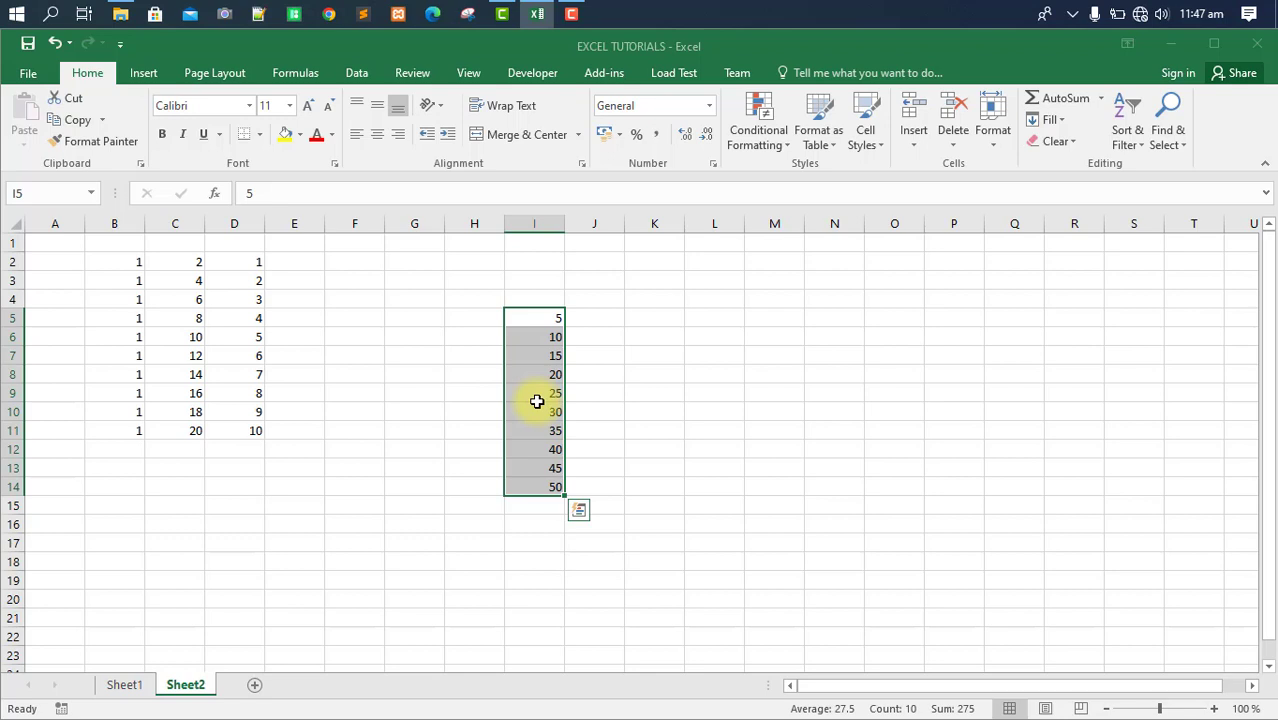
Copy the range I5:I14 and paste it starting at cell F4, ending copy mode
key(ctrl+c)
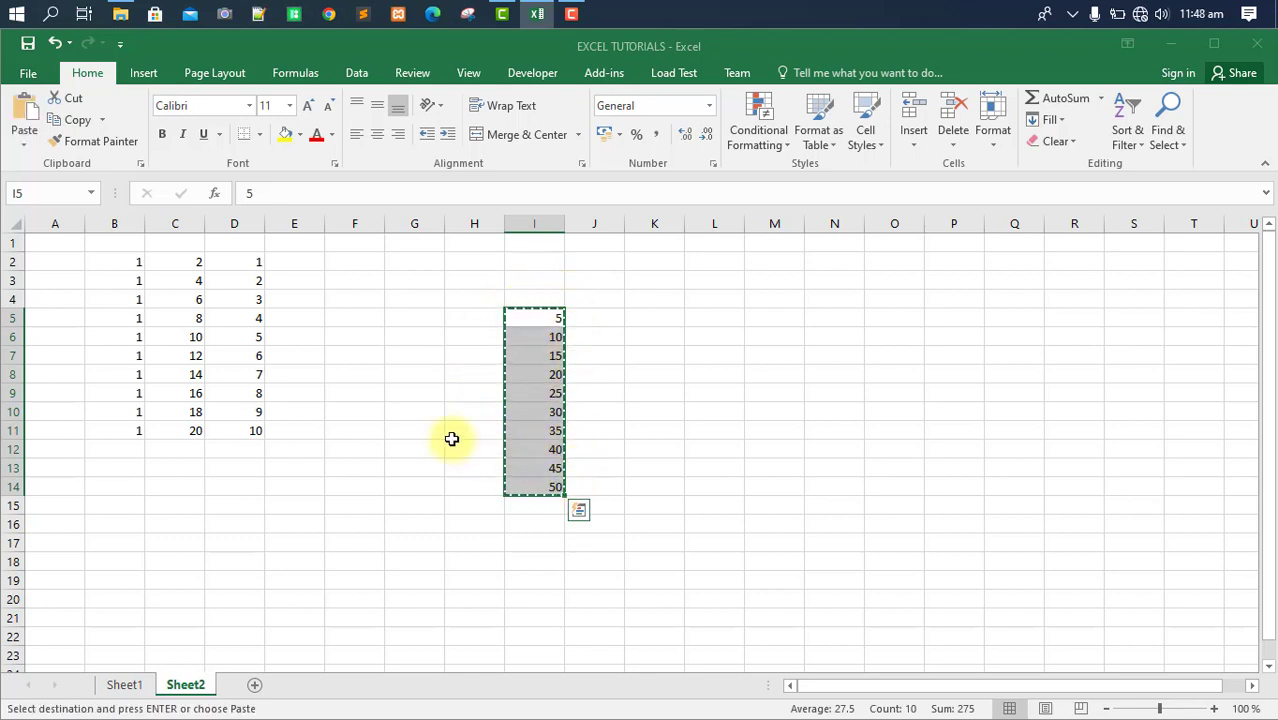
click(362, 292)
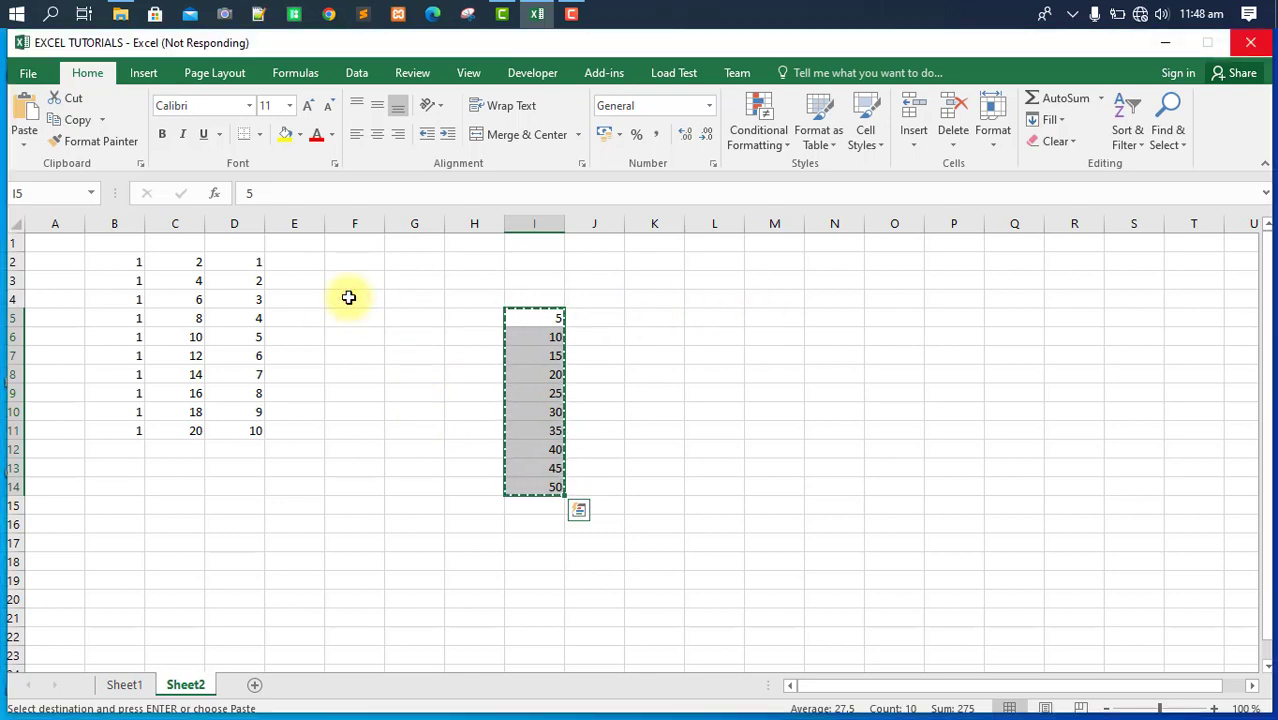
click(345, 300)
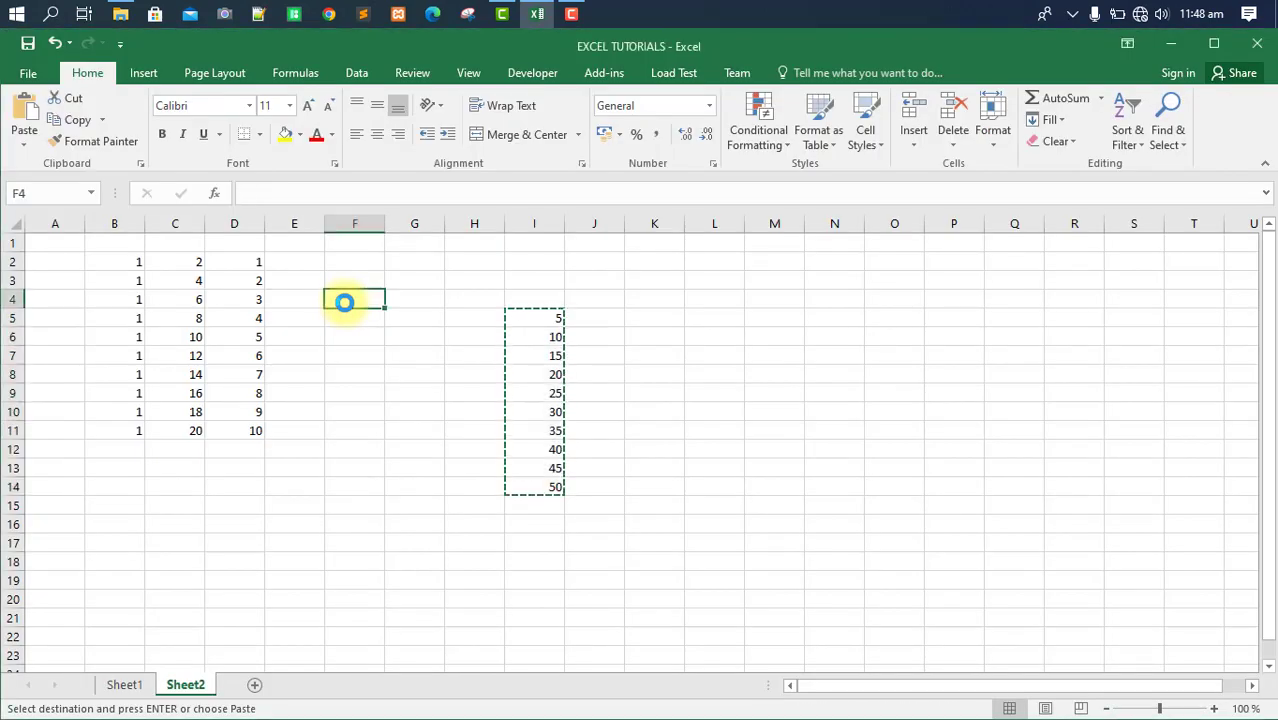
key(ctrl+v)
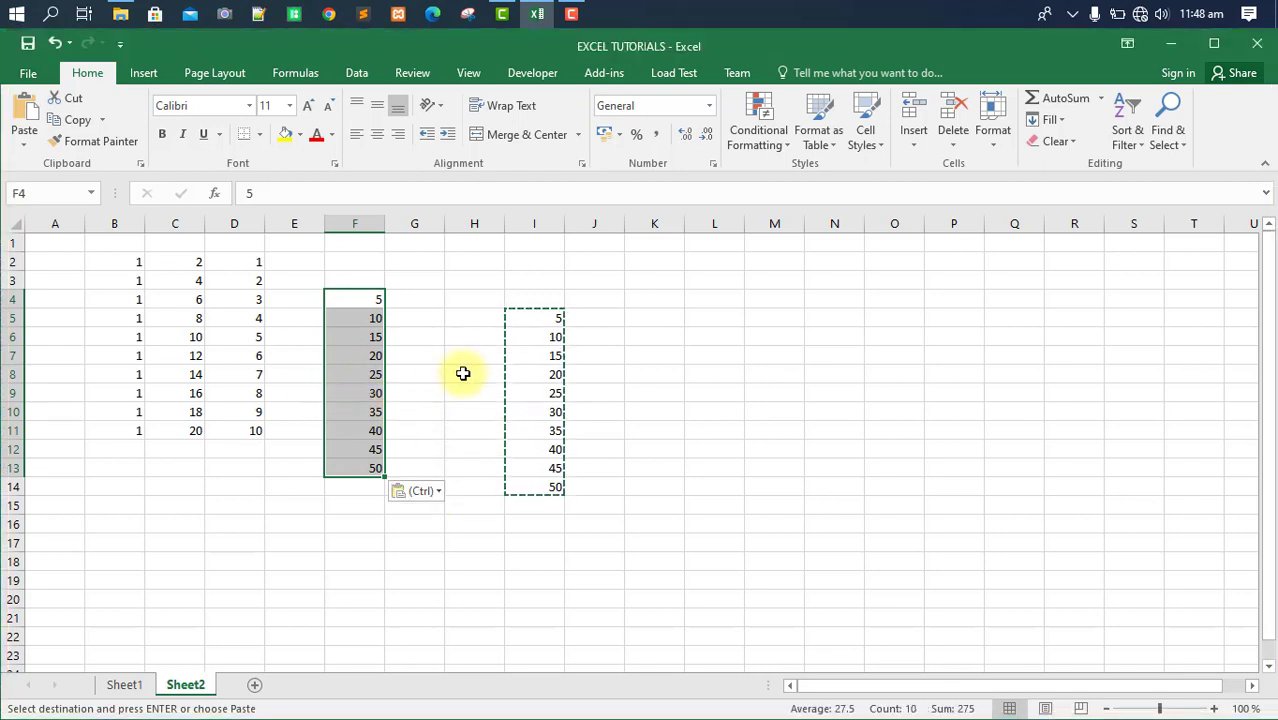
key(Escape)
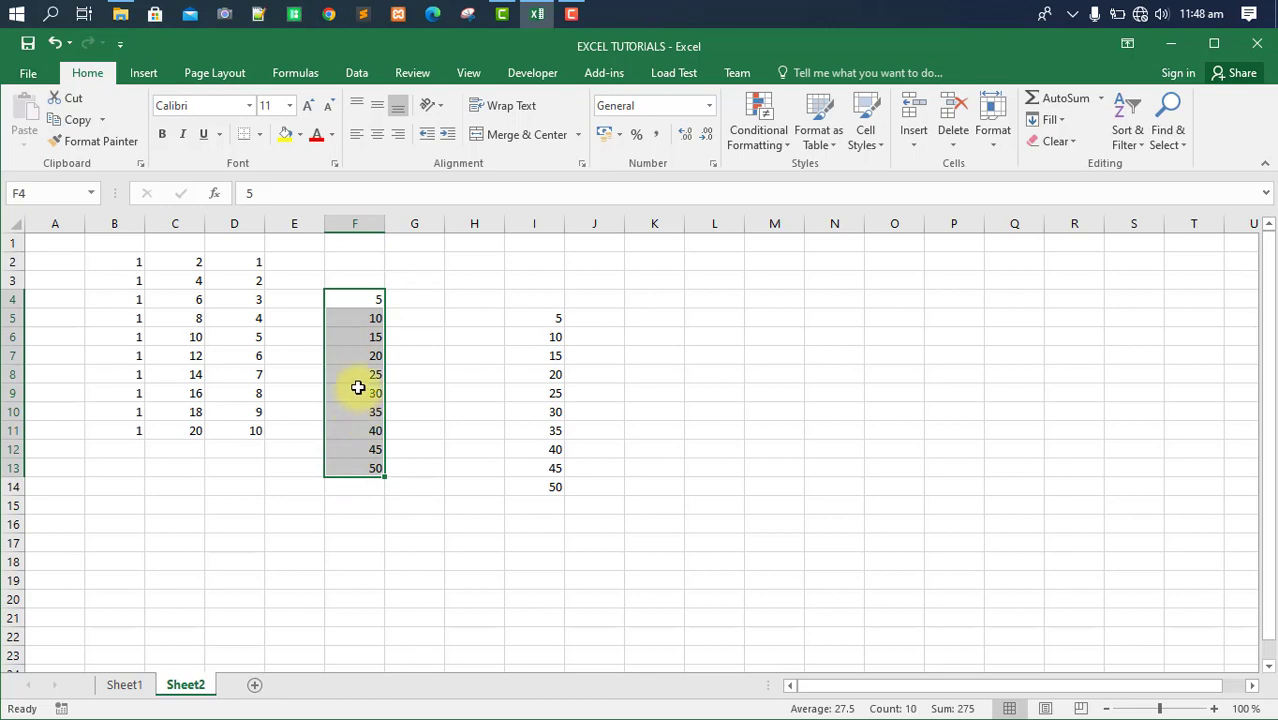
Copy the range F4:F13 and paste it with the normal paste option starting at cell K3
right_click(359, 296)
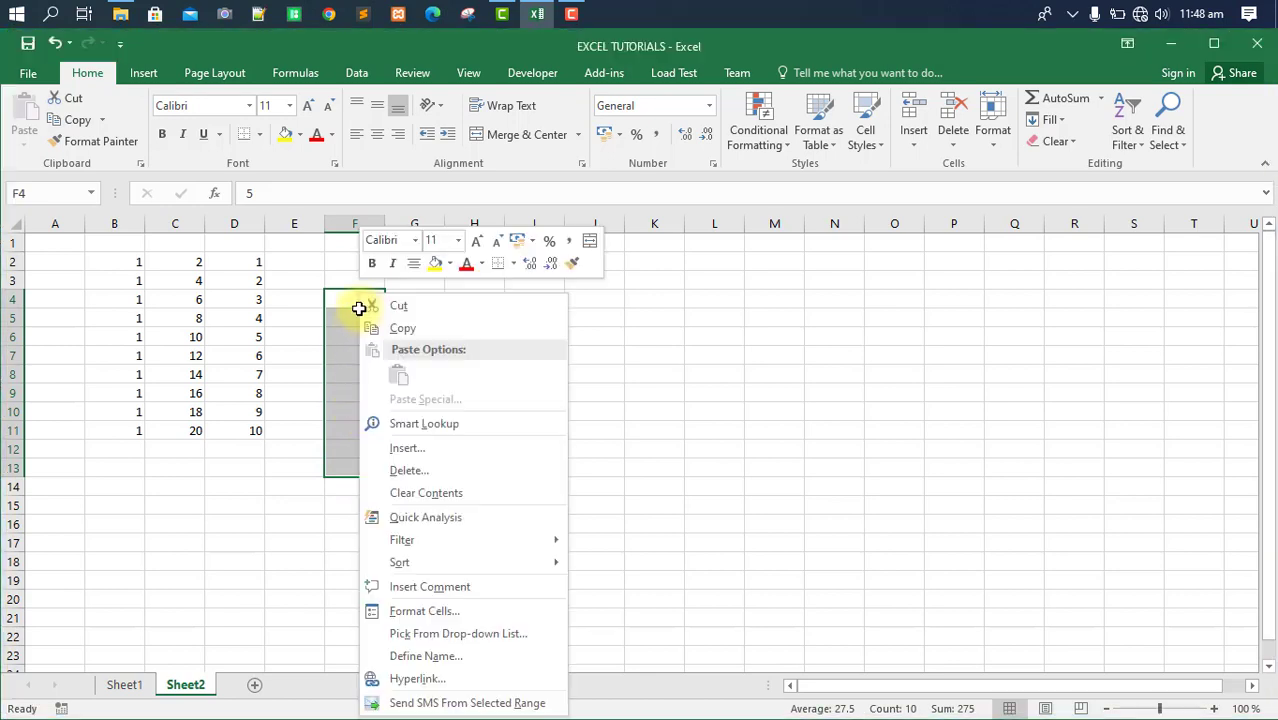
click(403, 330)
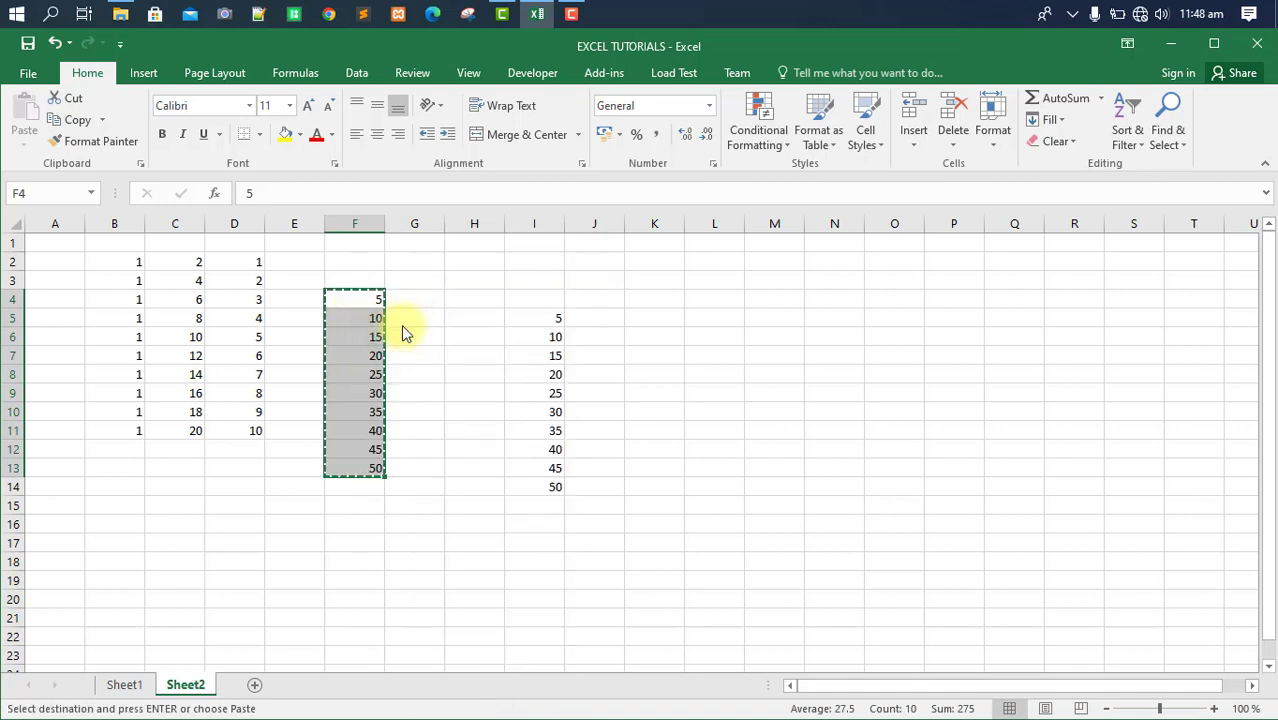
click(652, 282)
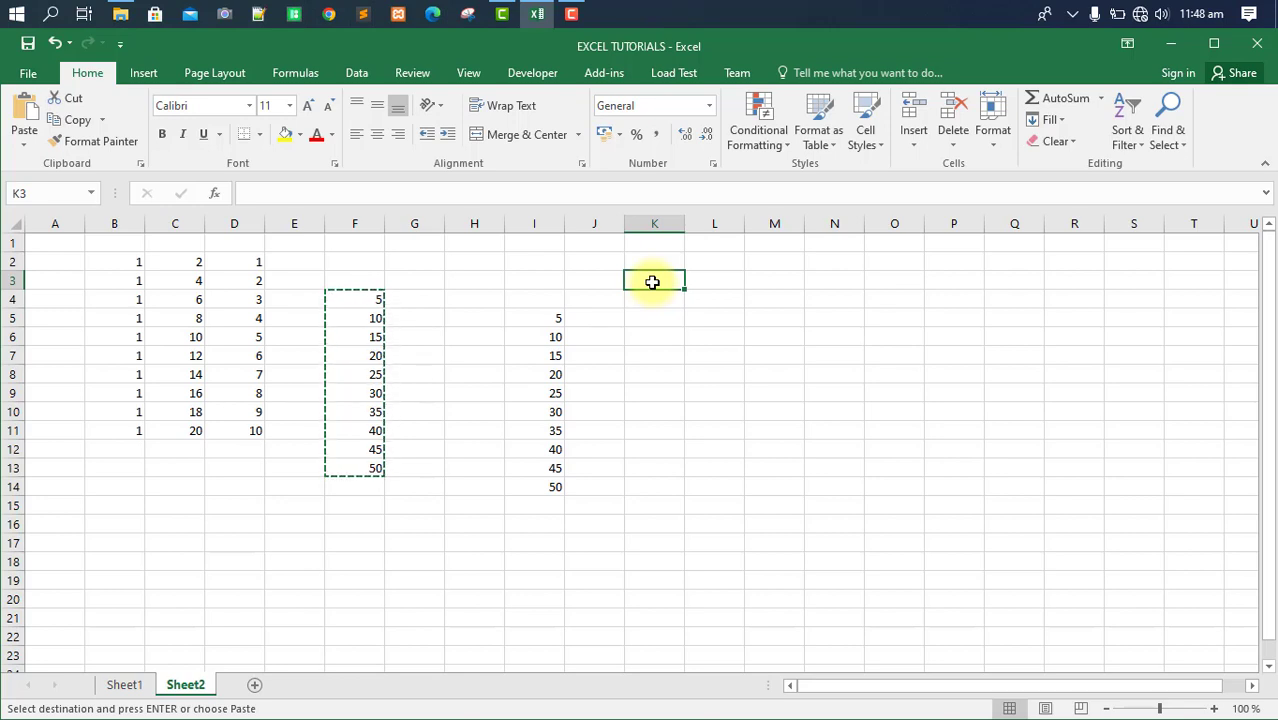
right_click(652, 282)
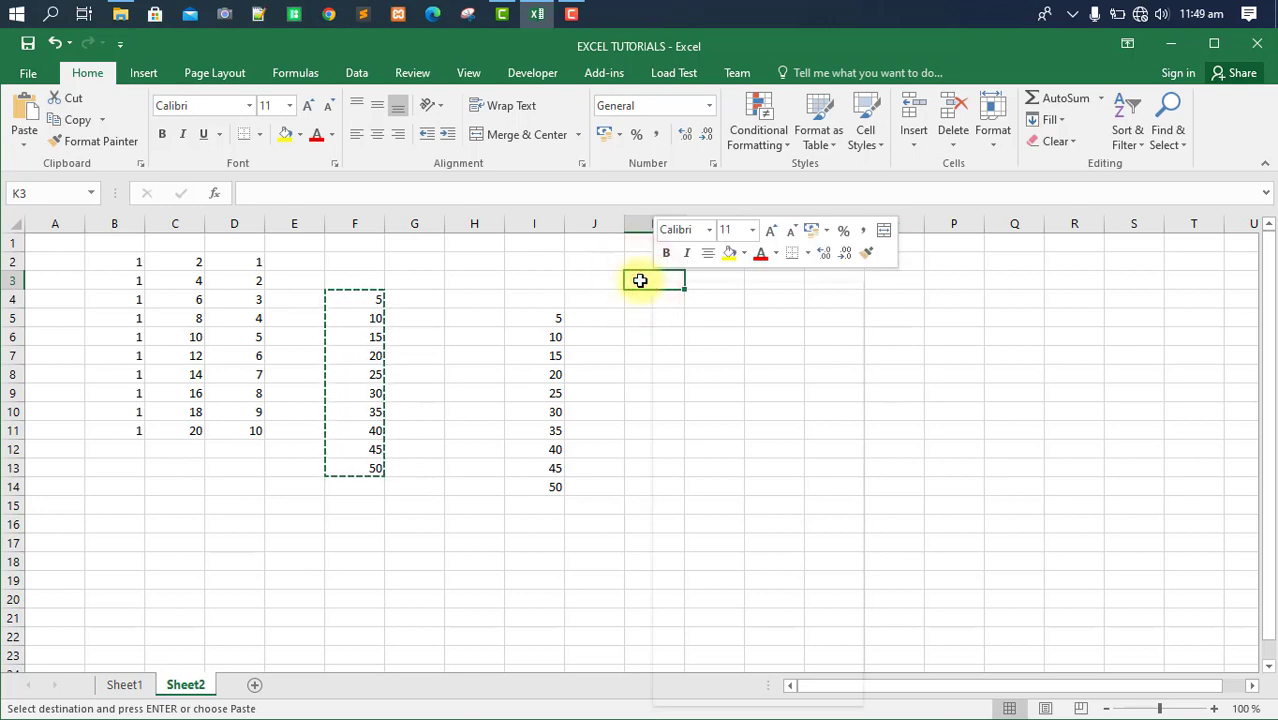
click(650, 321)
click(650, 321)
right_click(641, 280)
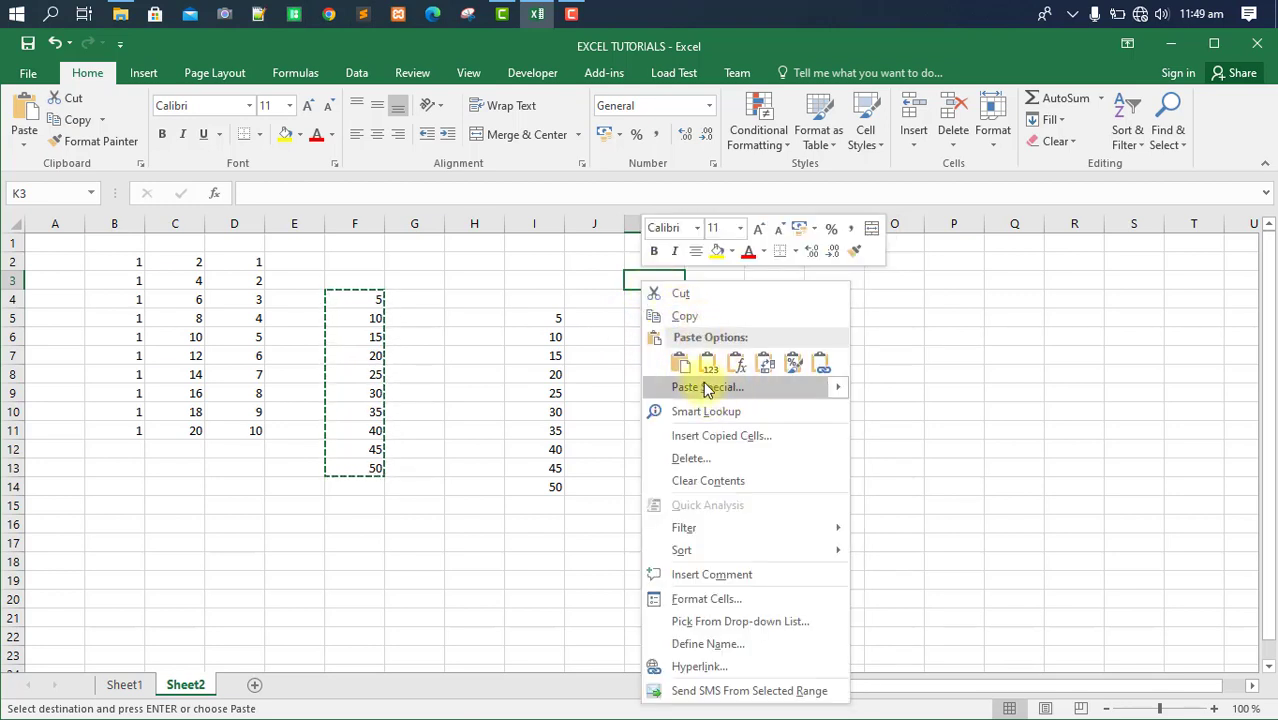
click(682, 369)
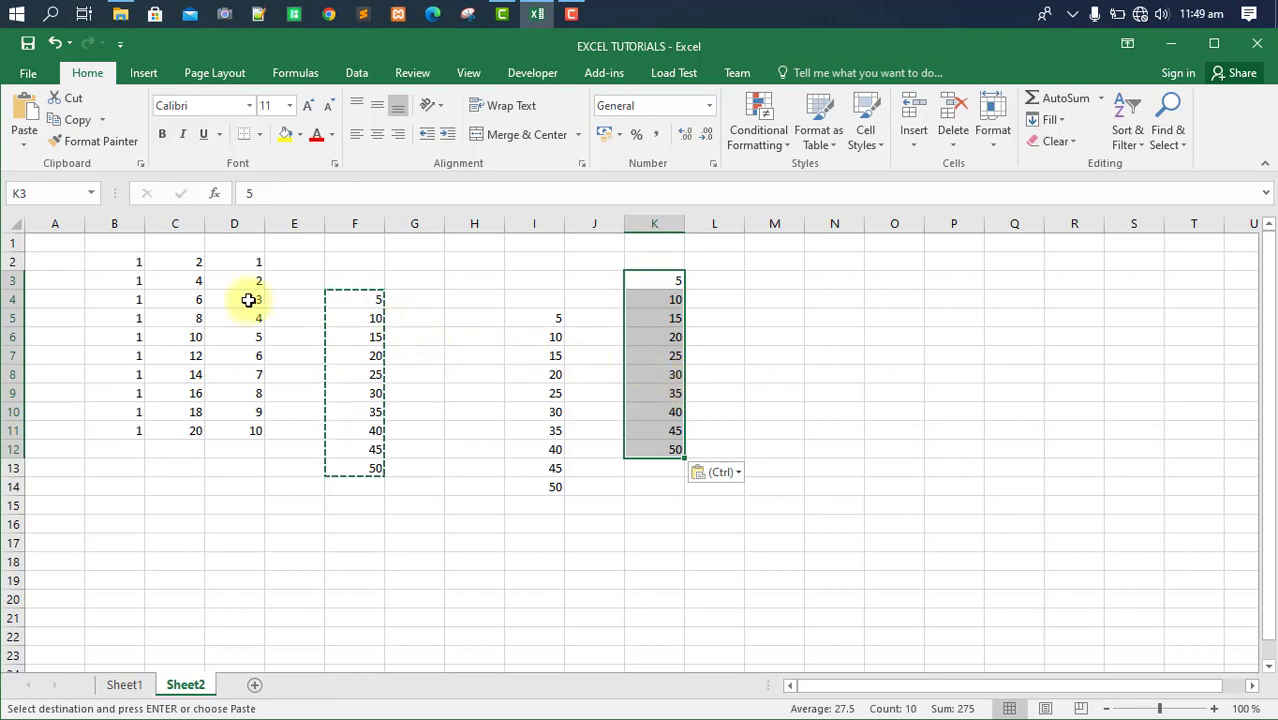
End copy mode and insert a blank row above row 4
click(10, 300)
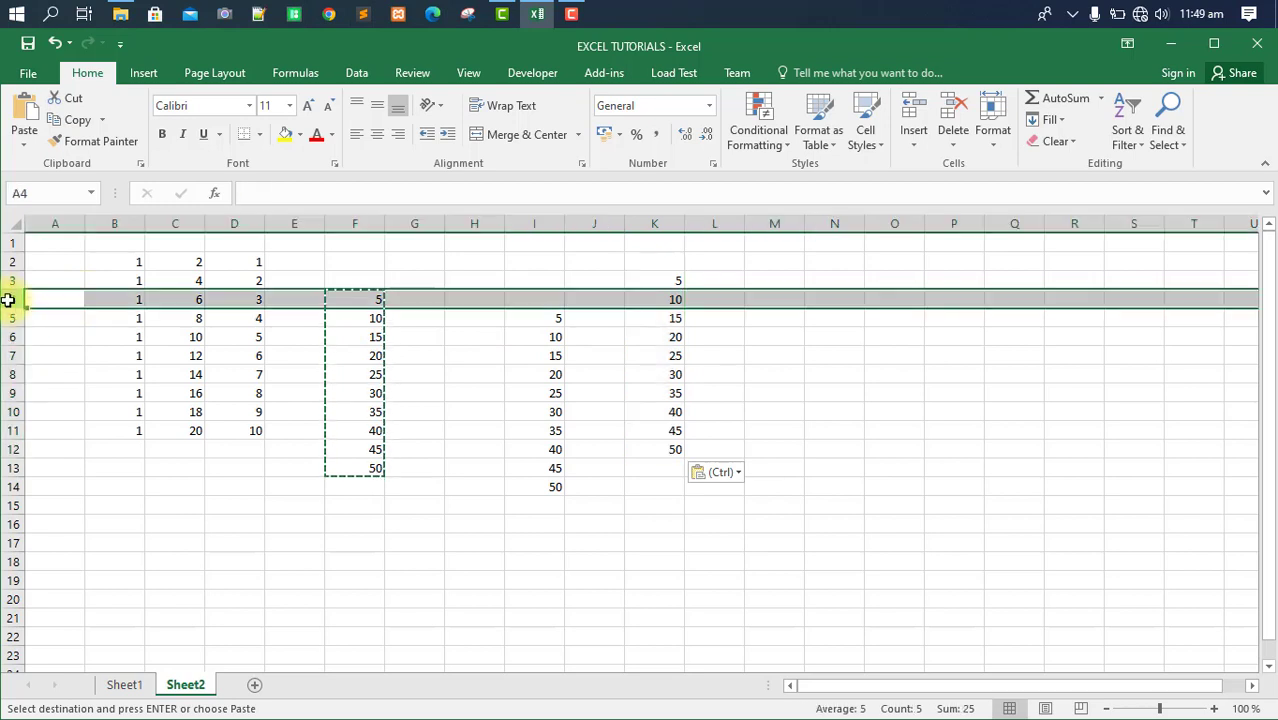
key(Escape)
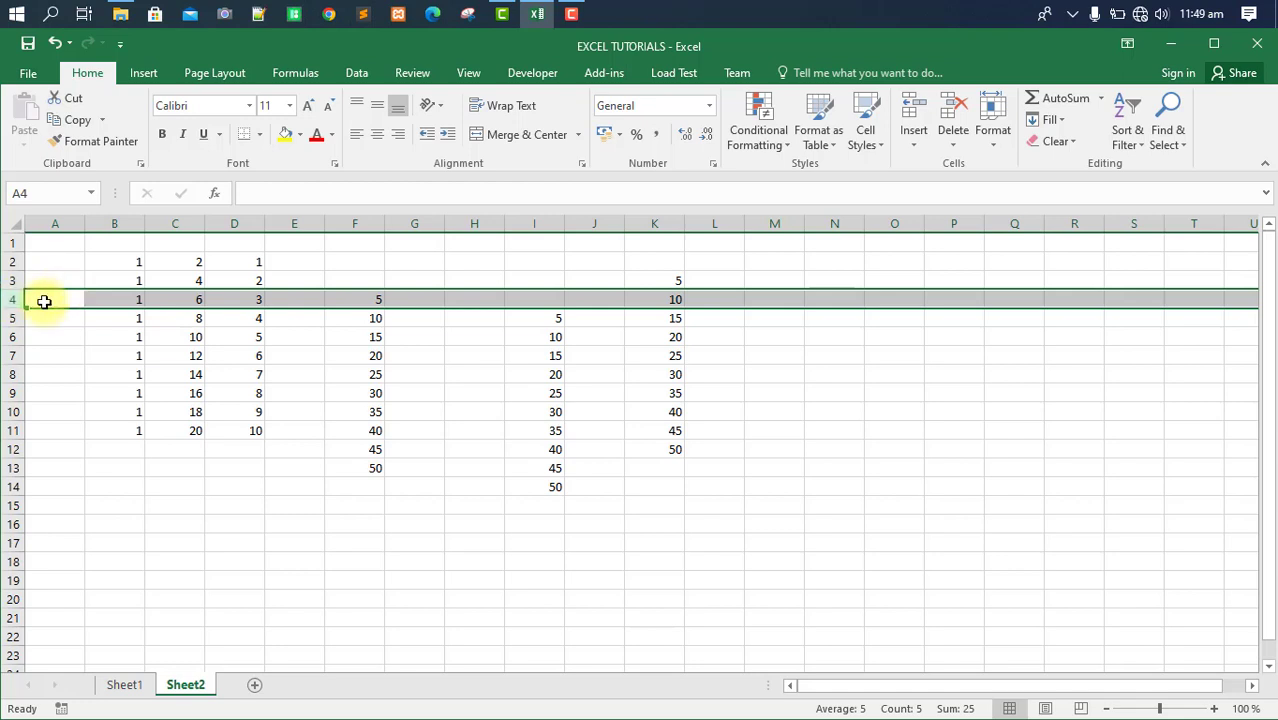
right_click(44, 302)
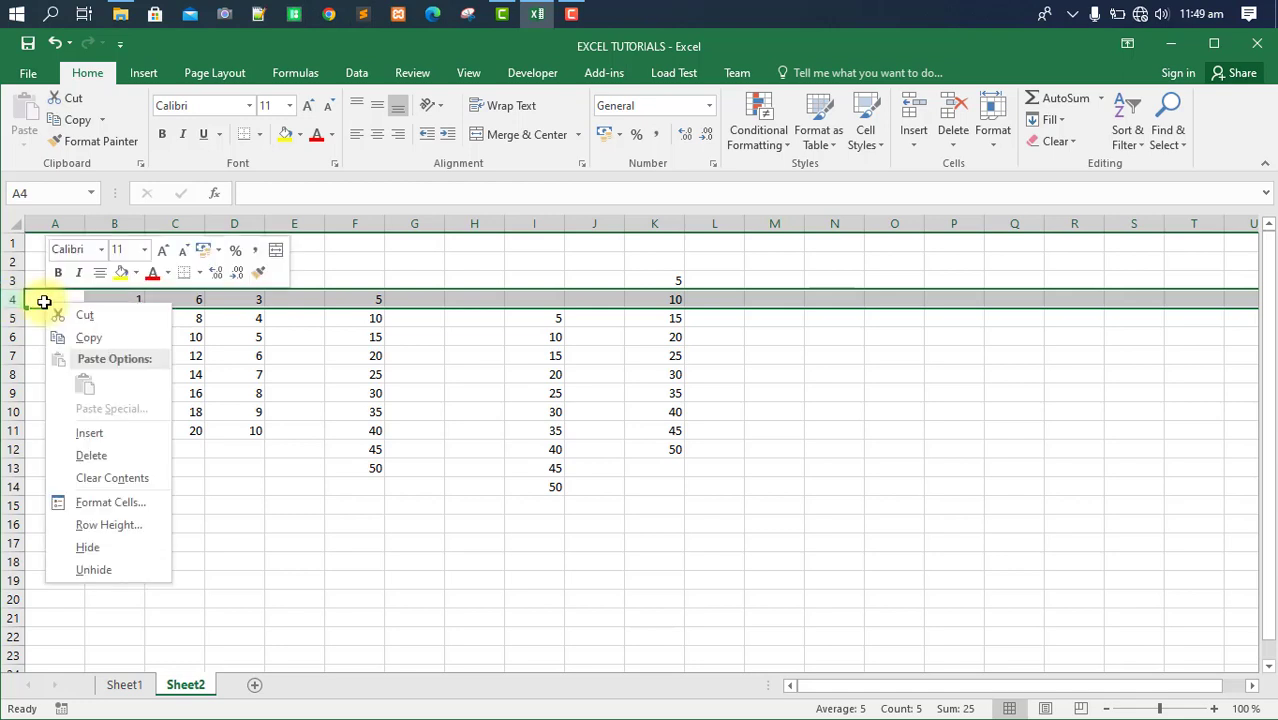
click(90, 436)
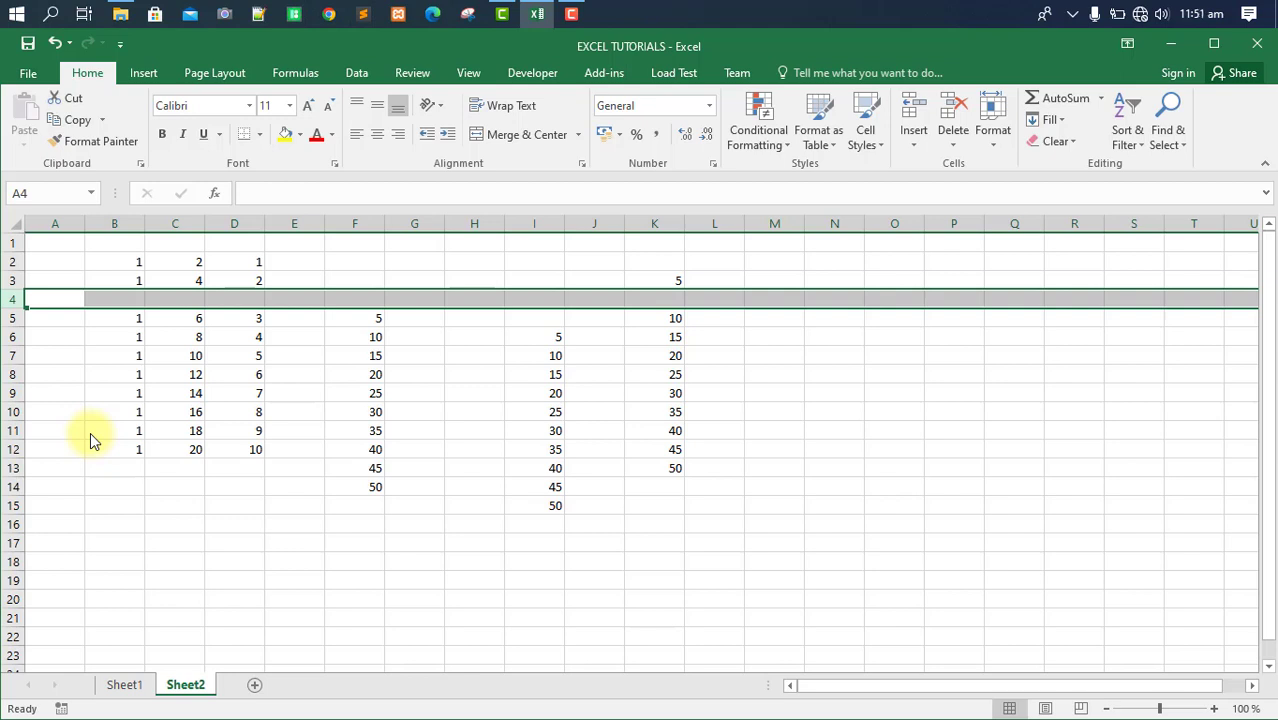
Insert a blank column before column D
click(235, 228)
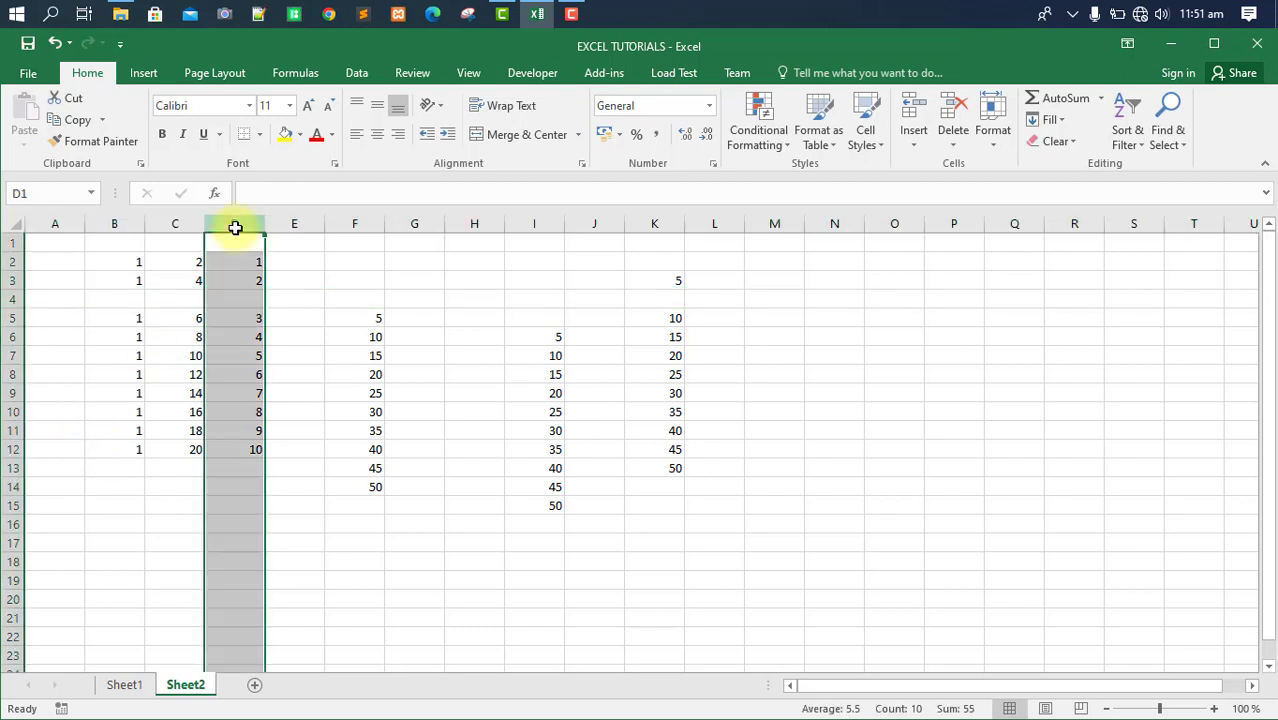
right_click(235, 226)
click(281, 358)
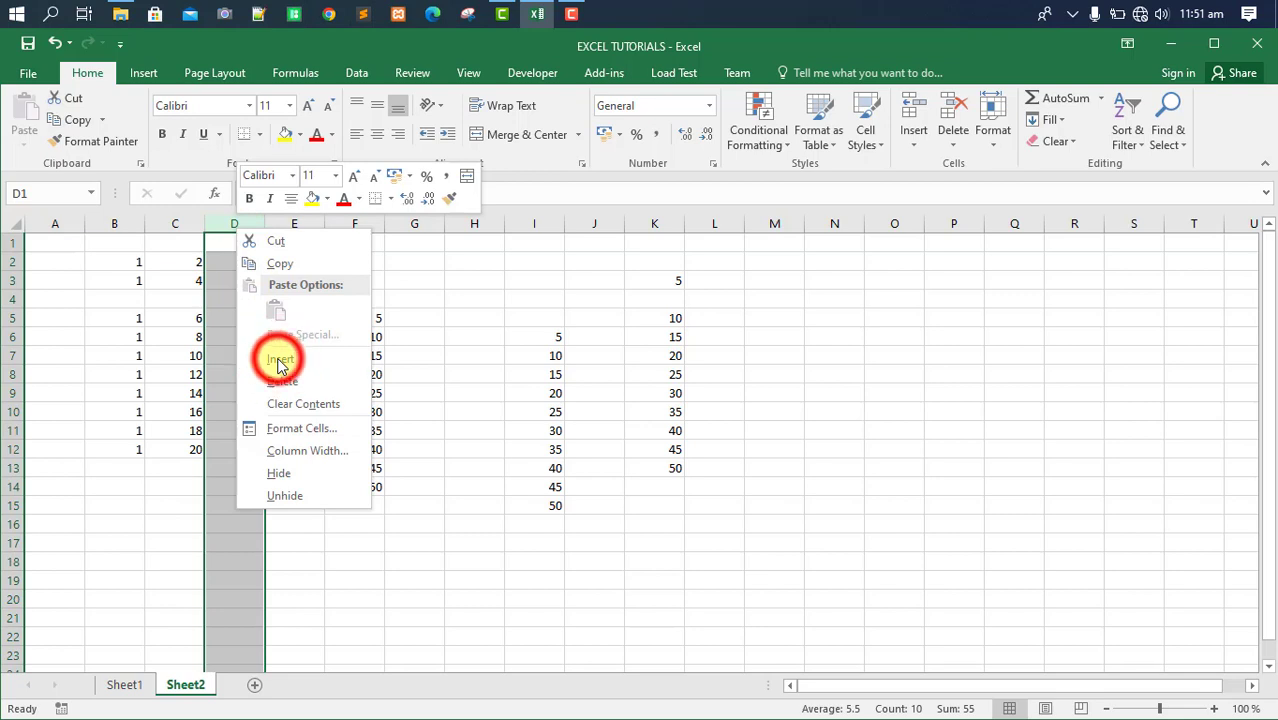